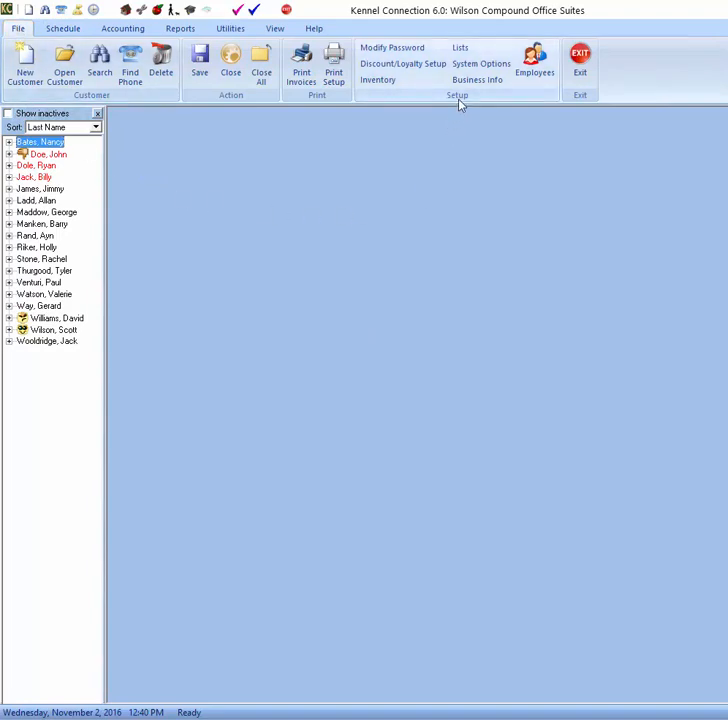
- Create a new vaccination in the setup lists with Bordatella as both its name and description
click(460, 50)
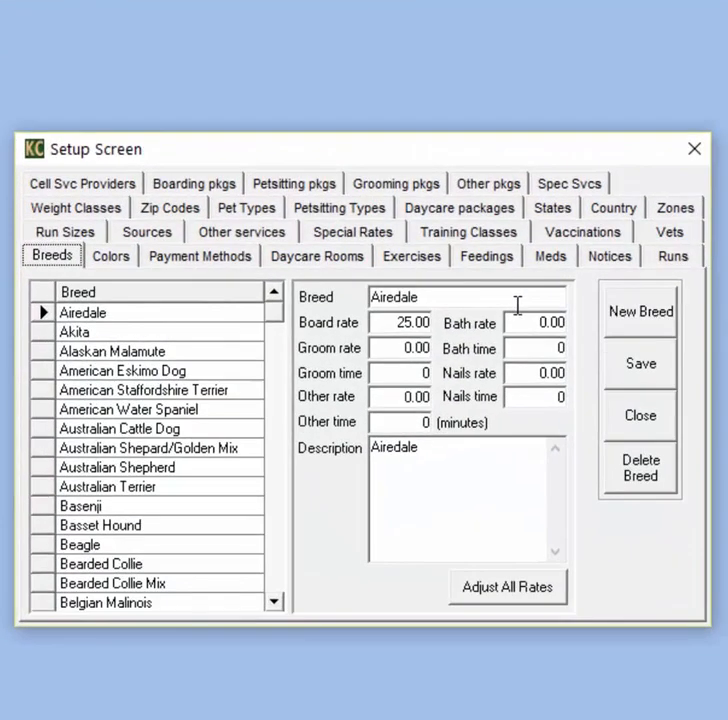
click(580, 236)
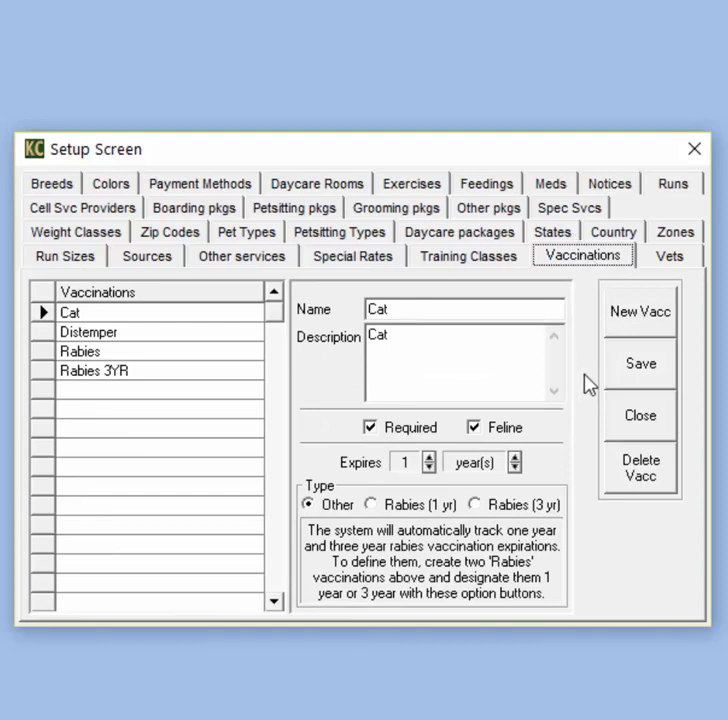
click(637, 318)
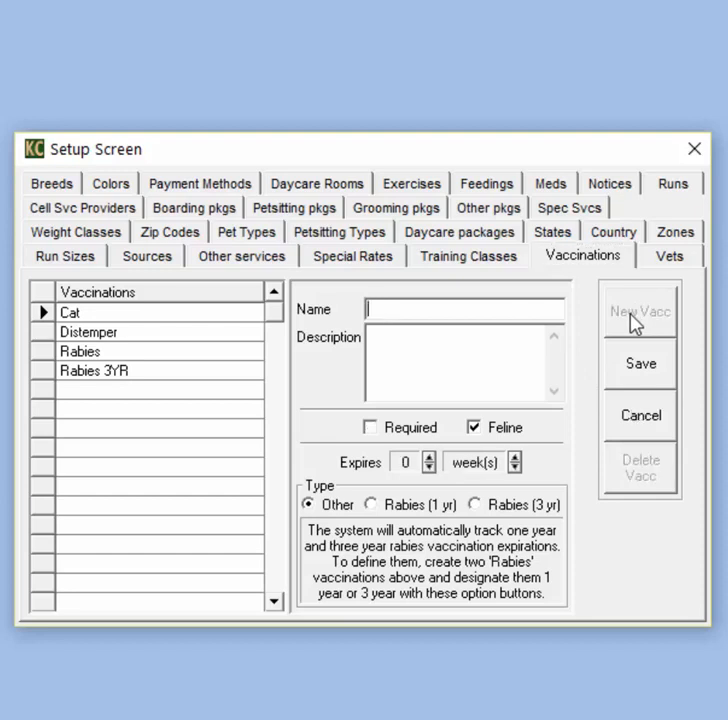
text(Bordatella)
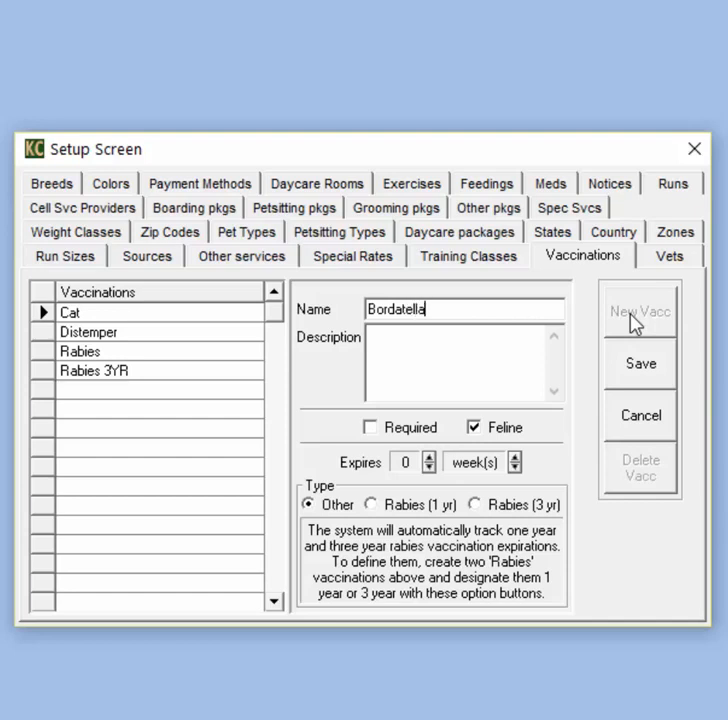
click(481, 350)
text(Bordatella)
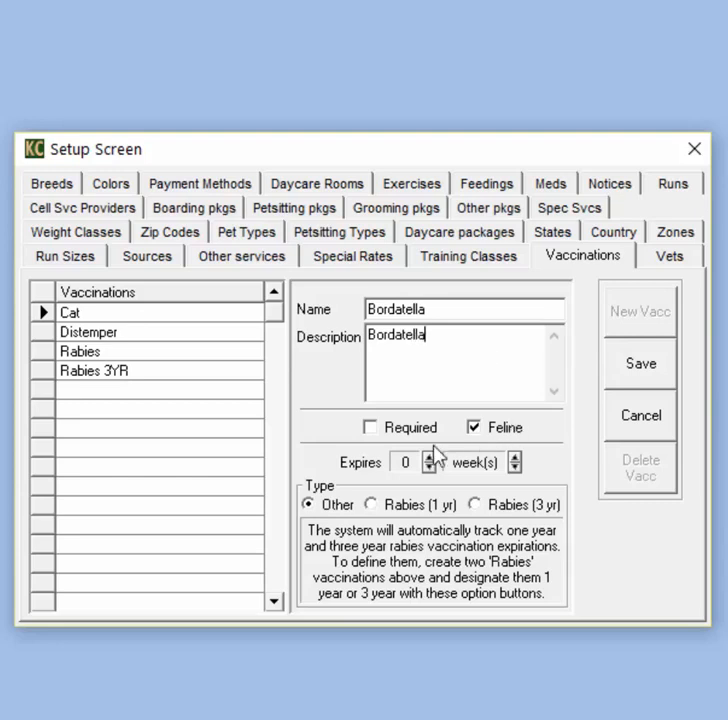
- Make the Bordatella vaccination required and non-feline, set it to expire after 1 year, and save it
click(372, 429)
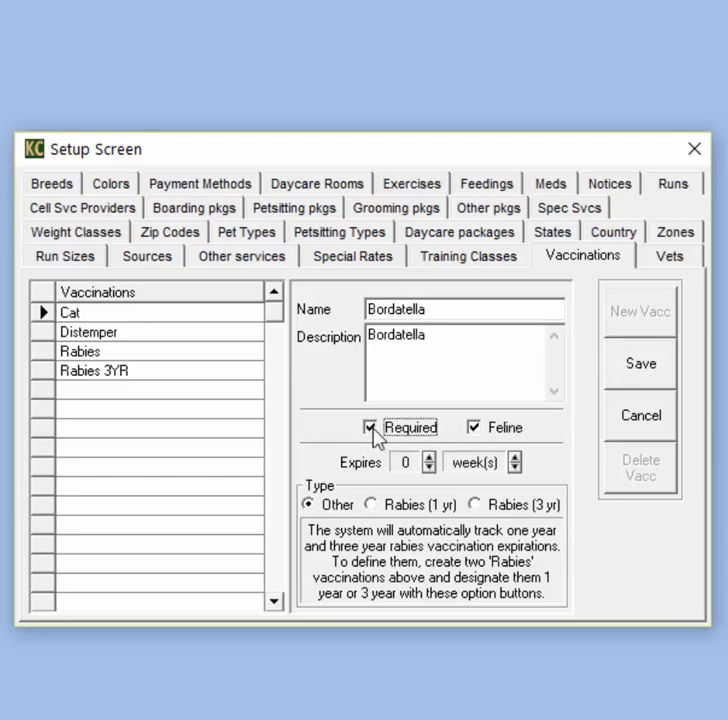
click(473, 428)
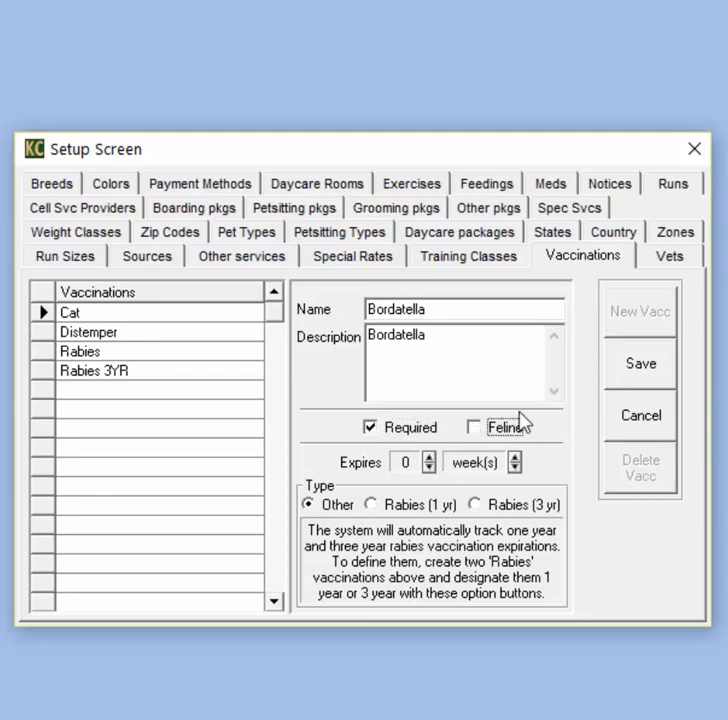
click(429, 457)
click(514, 458)
click(516, 458)
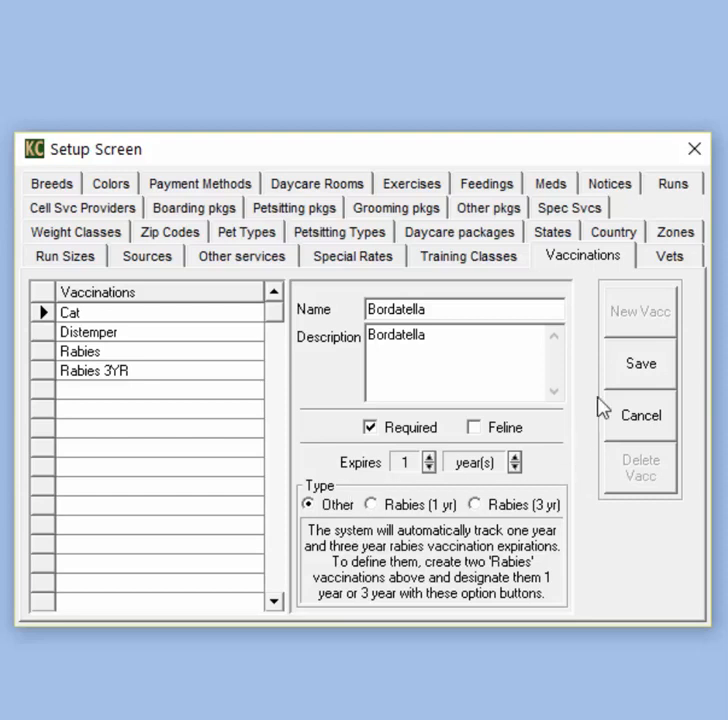
click(650, 370)
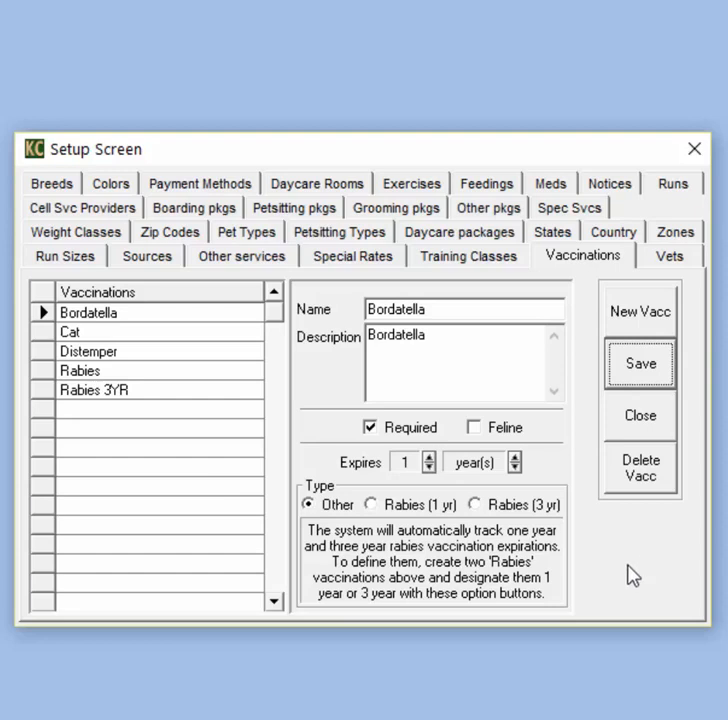
- Compare the expiration and type settings of the Rabies, Rabies 3YR and Distemper vaccinations, and close the setup window
click(91, 372)
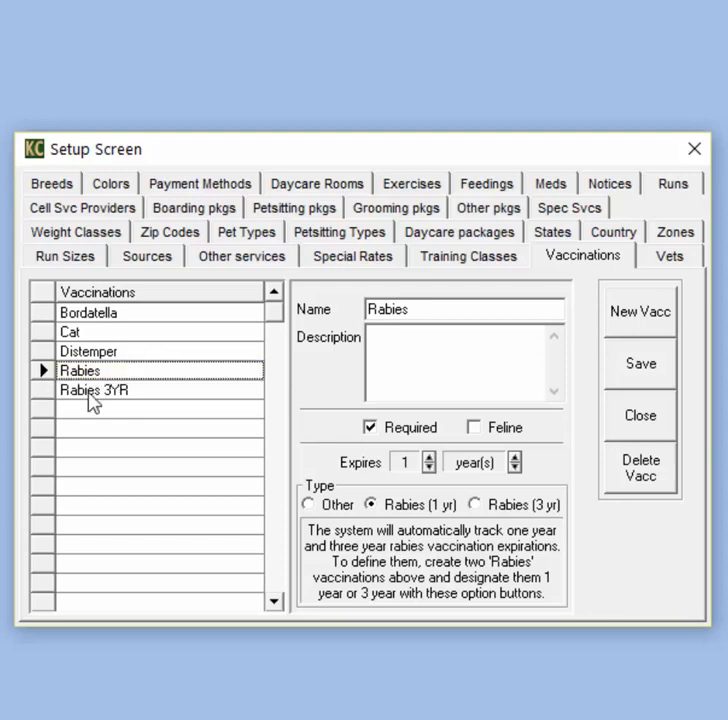
click(92, 397)
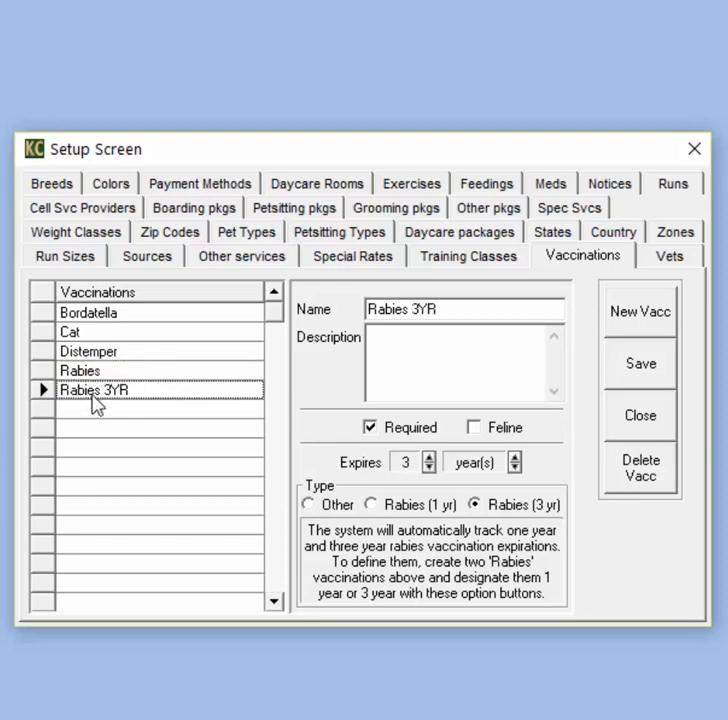
click(76, 372)
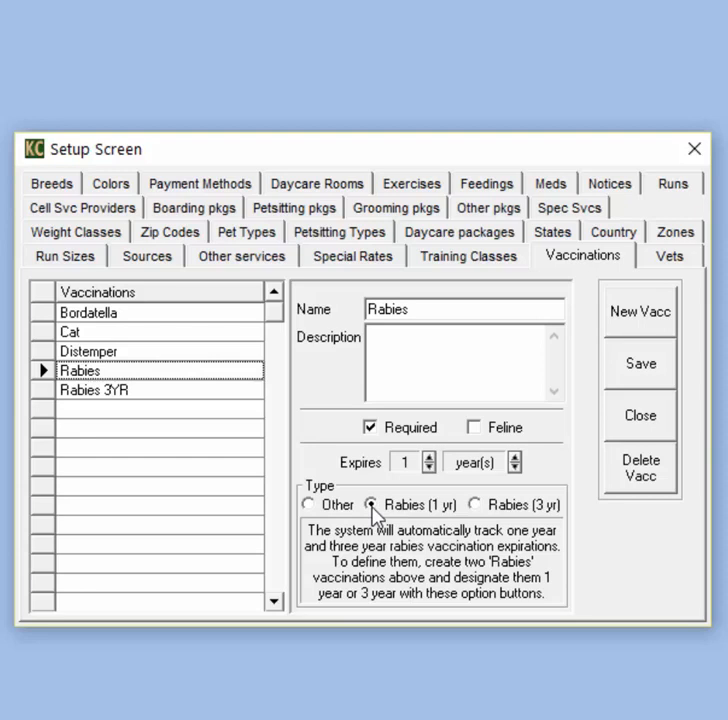
click(117, 390)
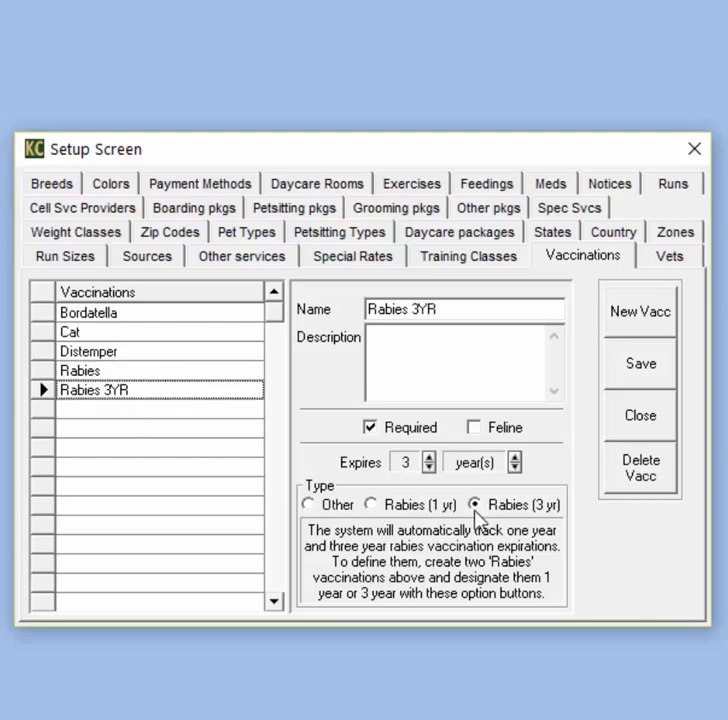
click(87, 354)
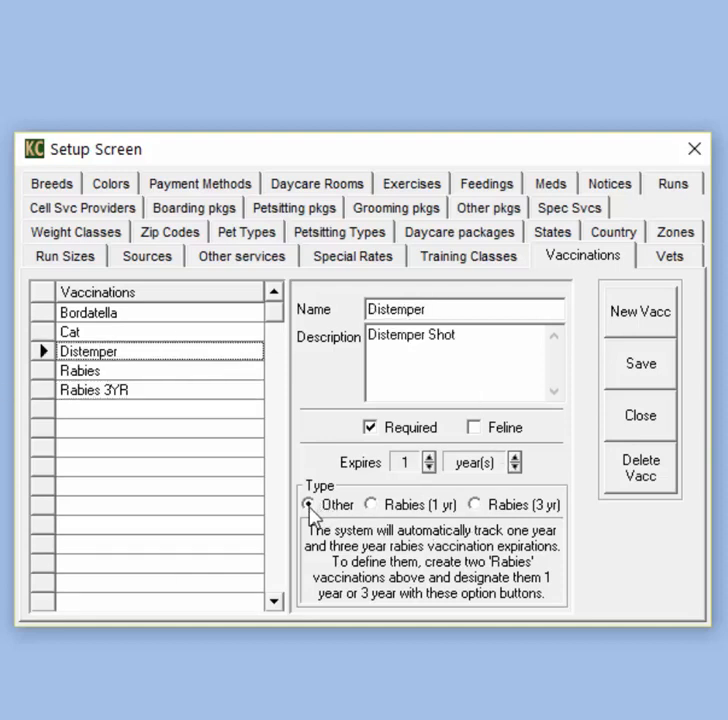
click(104, 374)
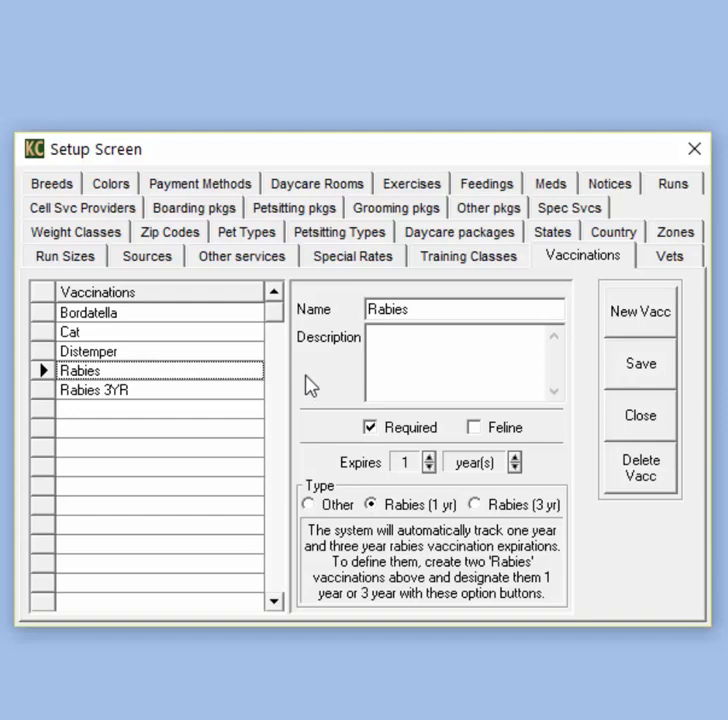
click(645, 430)
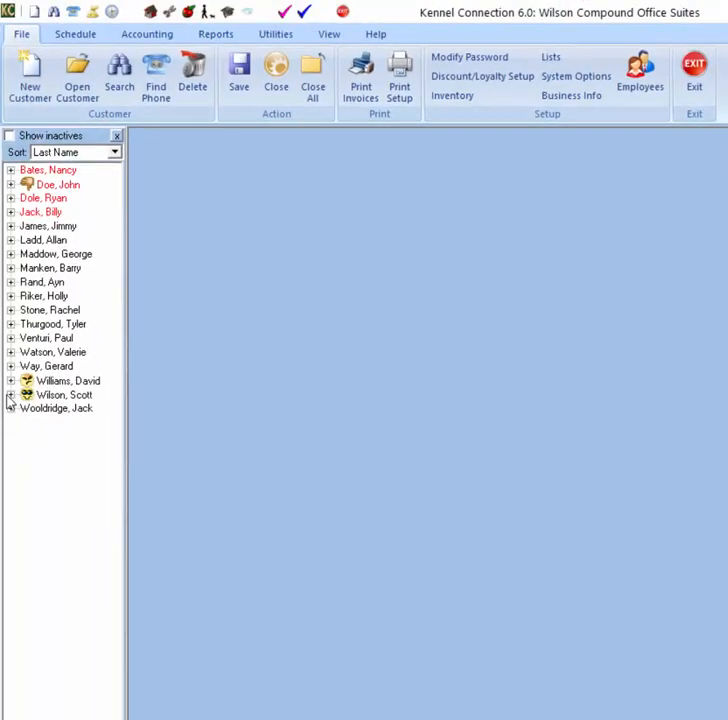
- Open the pet record for Takashi and show its vaccination list
click(10, 395)
click(57, 408)
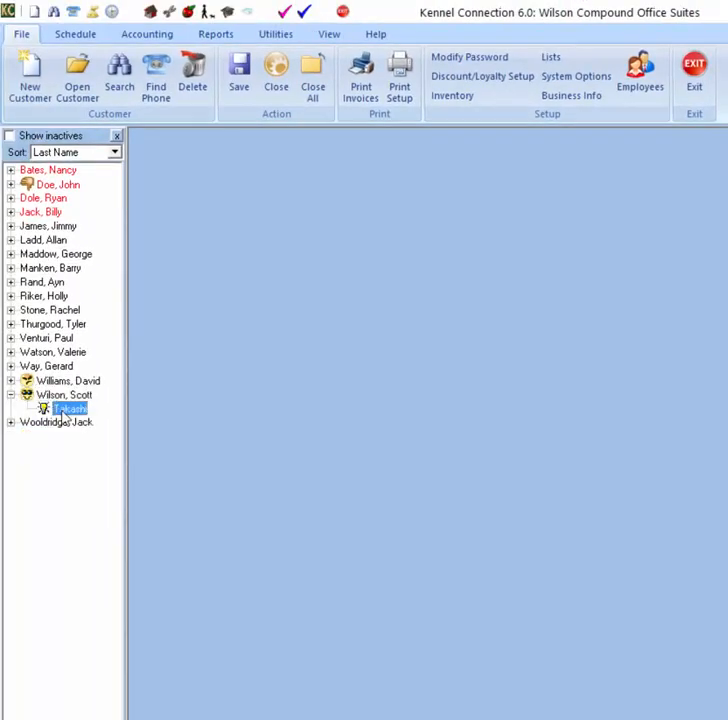
click(715, 500)
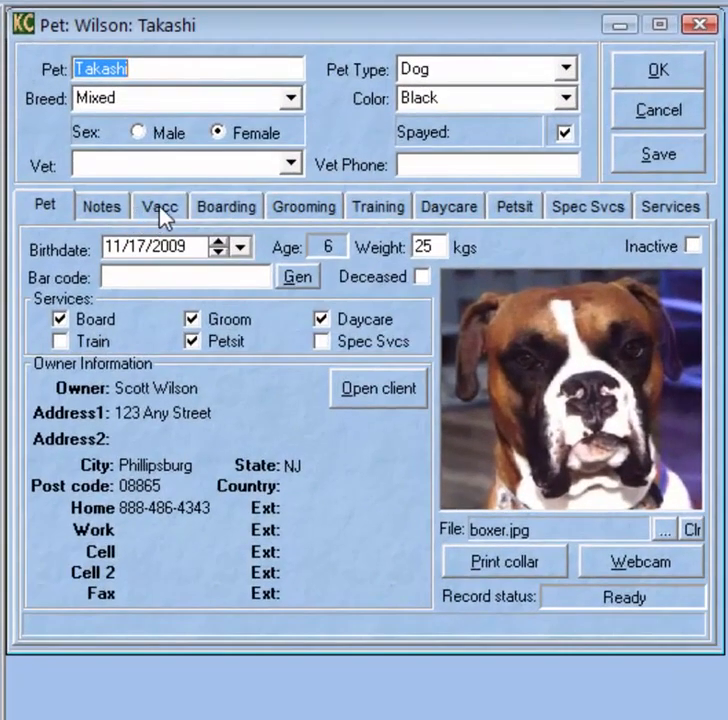
click(160, 214)
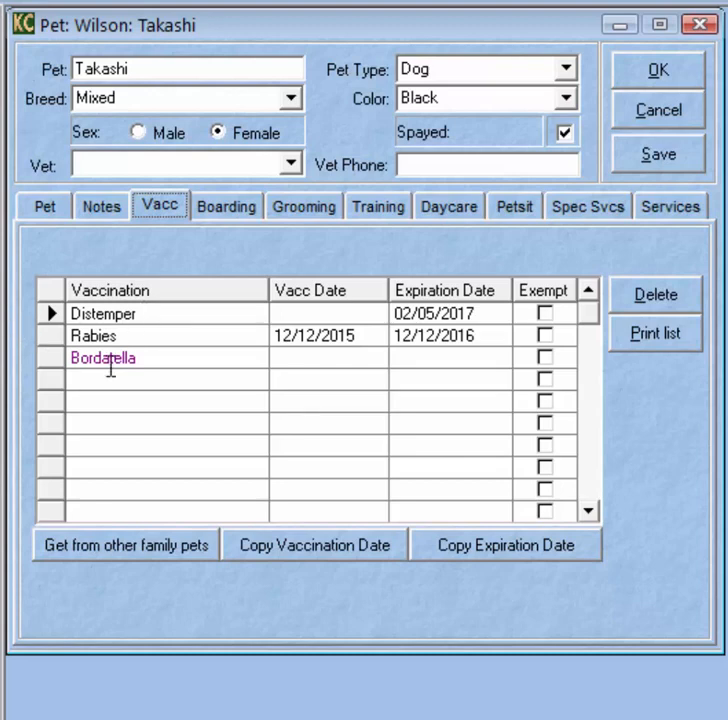
- View the vaccinations available for the first blank row of Takashi's list without choosing one
click(263, 379)
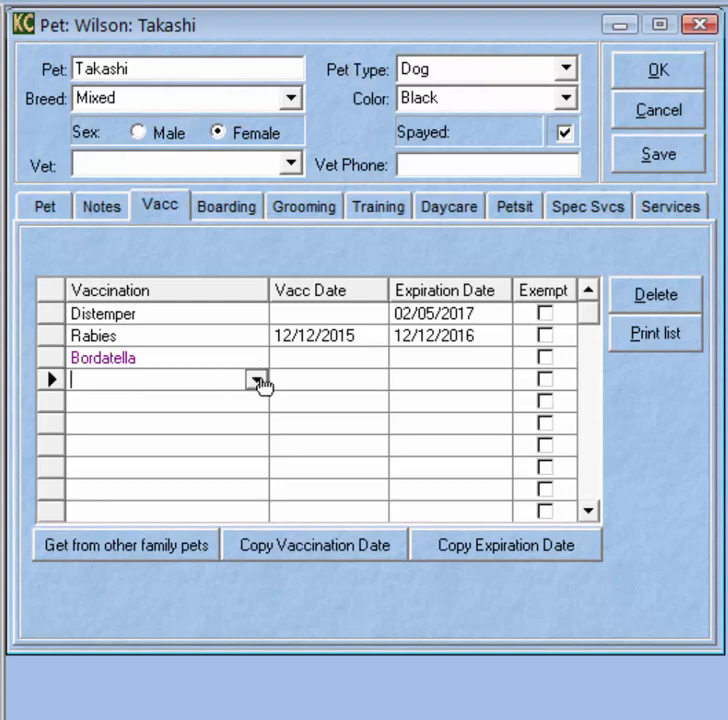
click(258, 379)
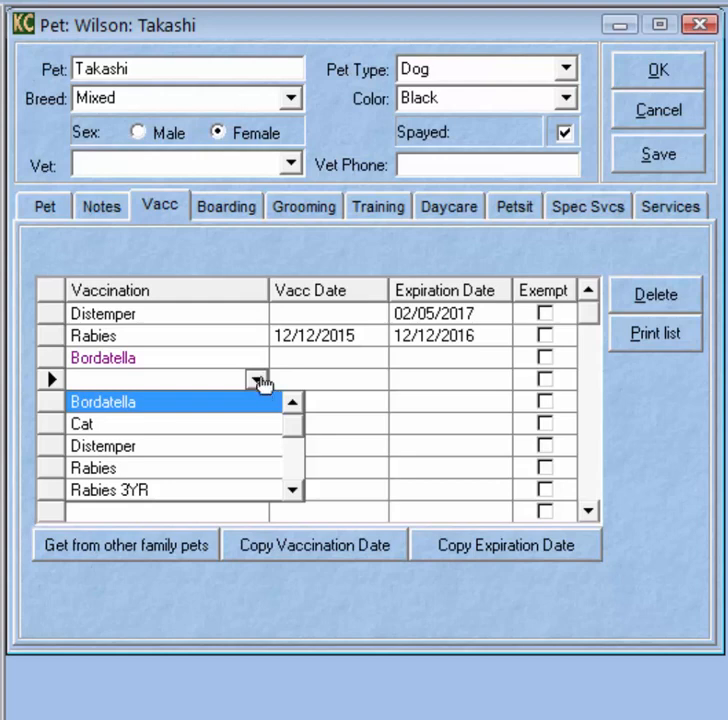
click(251, 264)
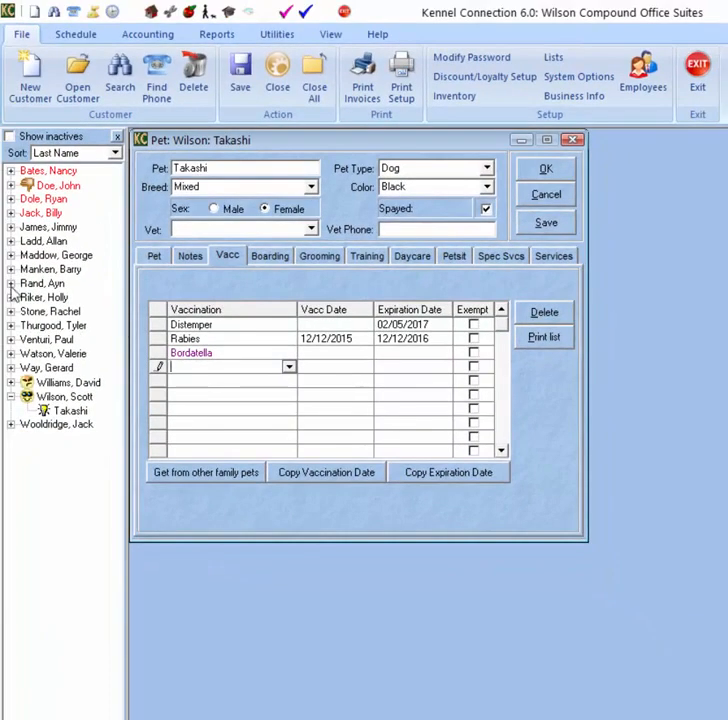
- Open Alpha's pet record, examine the Rabies and Rabies 3YR entries in its vaccination list, and close the record without saving
click(10, 284)
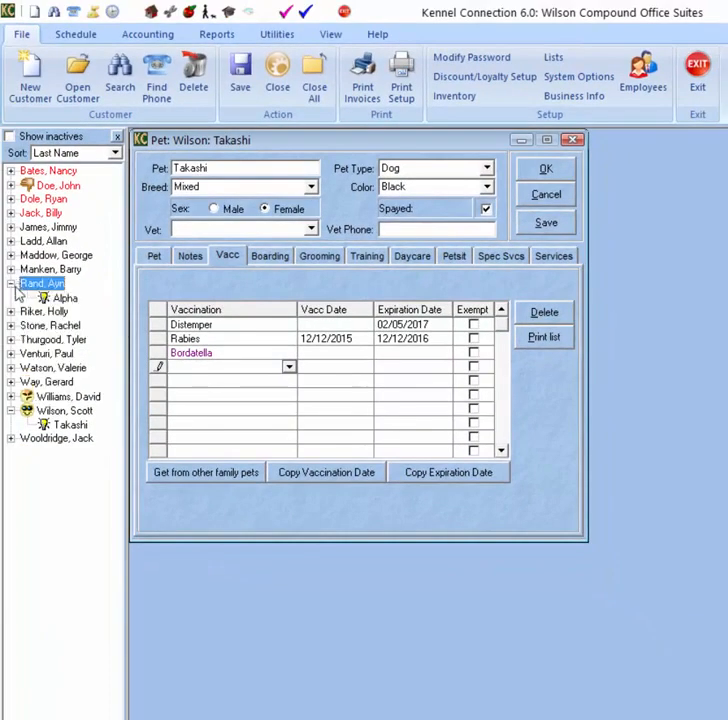
double_click(57, 297)
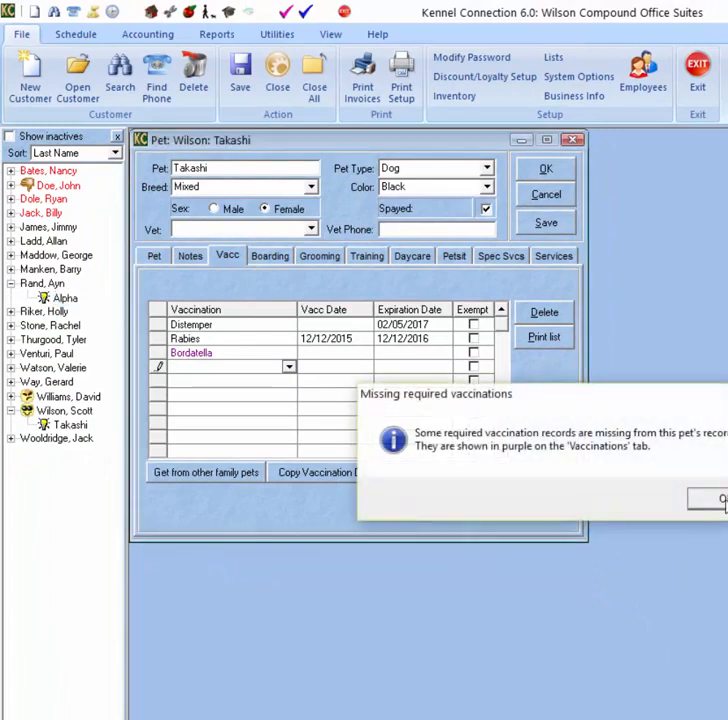
click(718, 498)
click(250, 277)
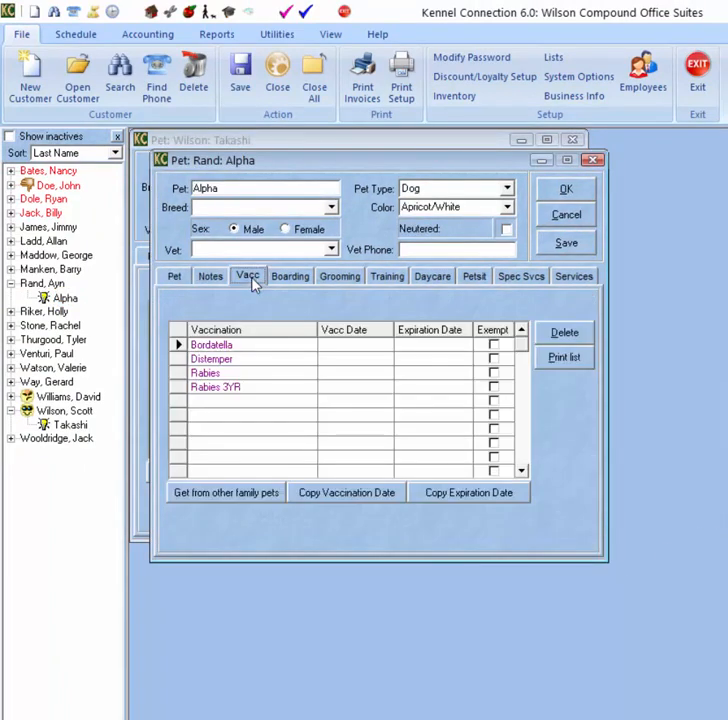
click(240, 373)
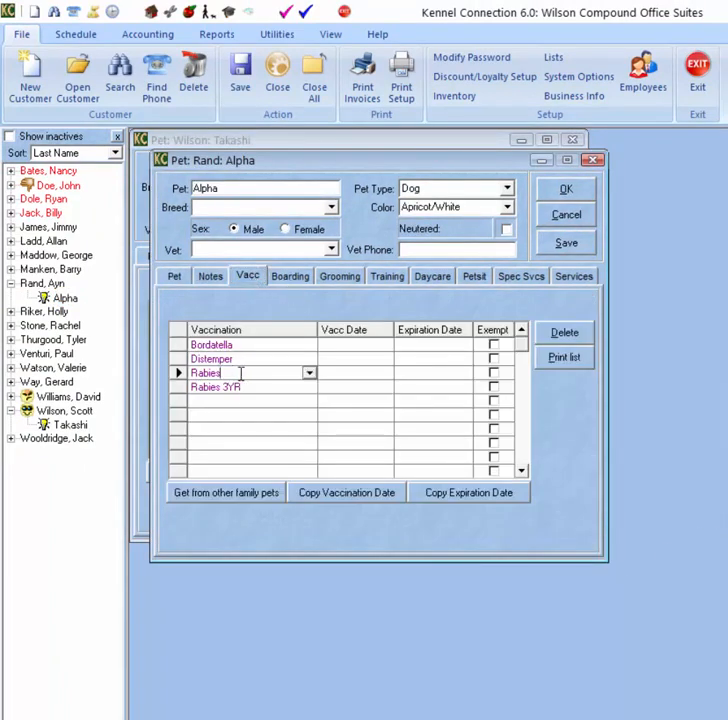
click(258, 386)
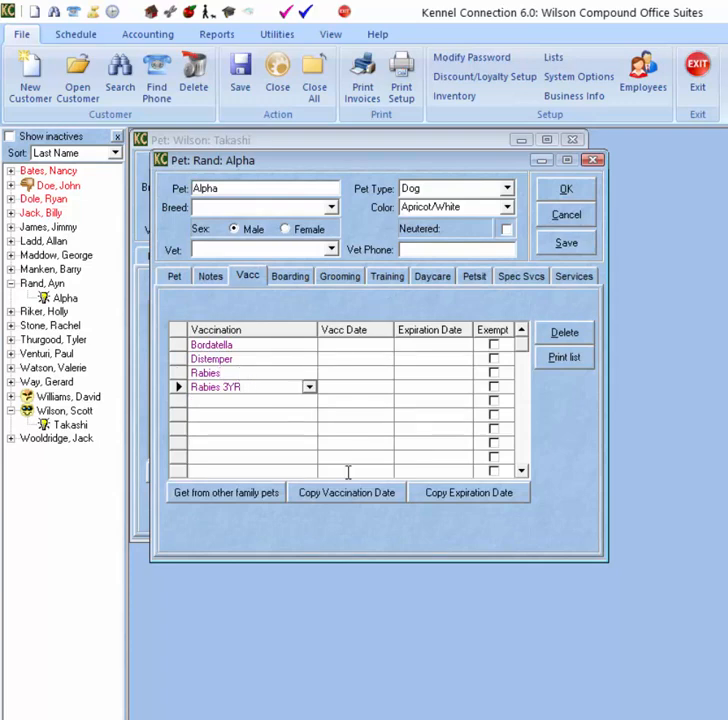
click(344, 373)
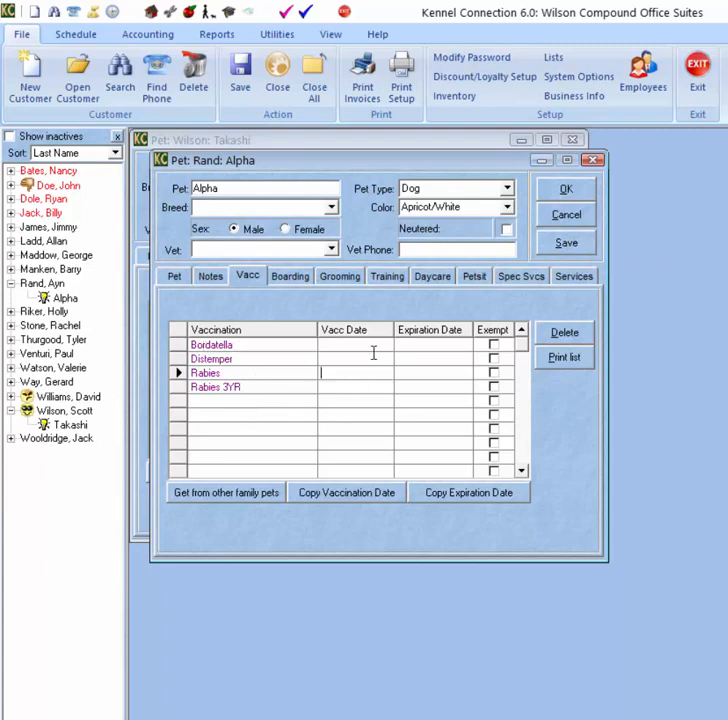
click(555, 216)
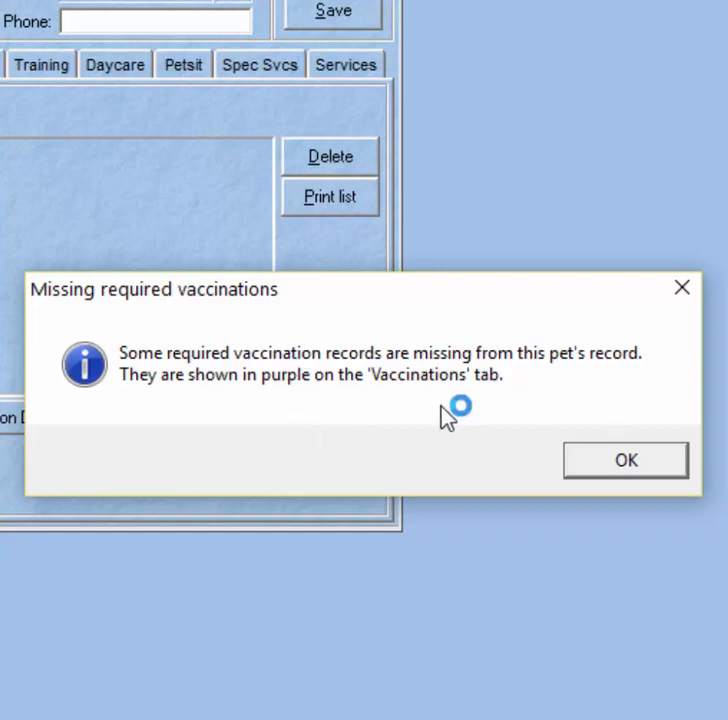
- Return to Takashi's vaccination list and enter 11/02/2016 as the Bordatella vaccination date, letting the expiration date be calculated
click(645, 462)
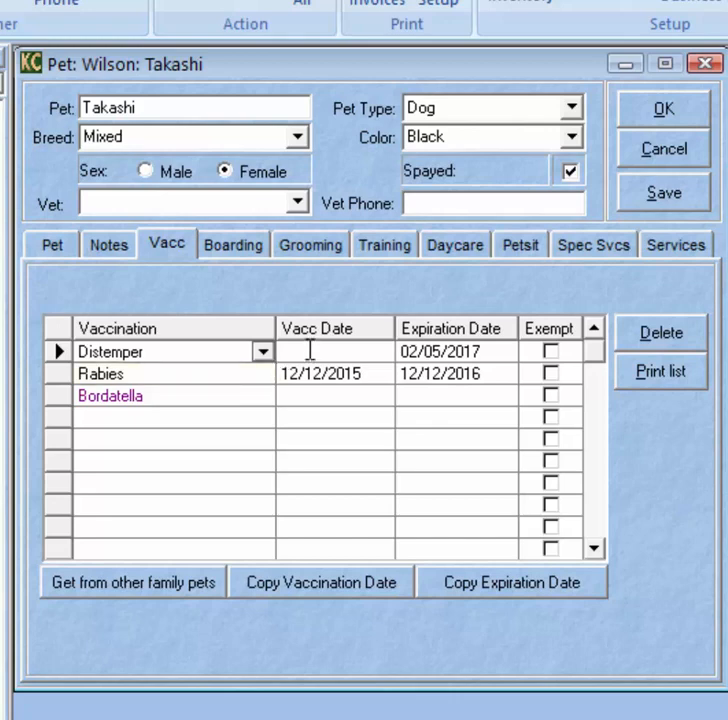
click(440, 349)
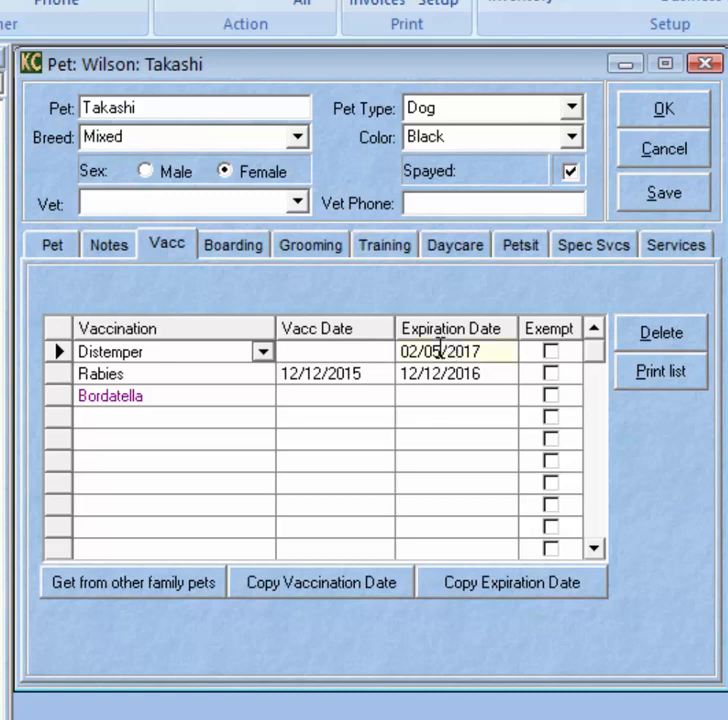
click(376, 395)
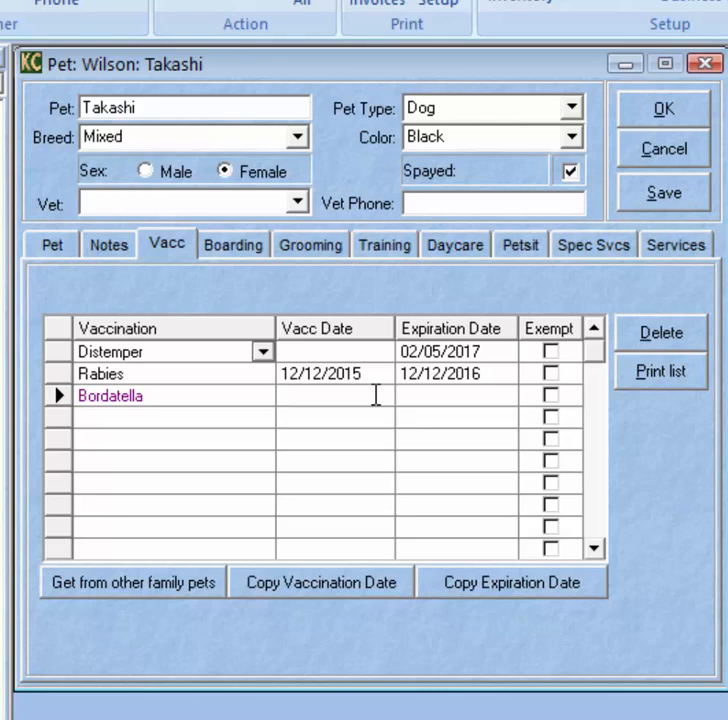
text(11/02)
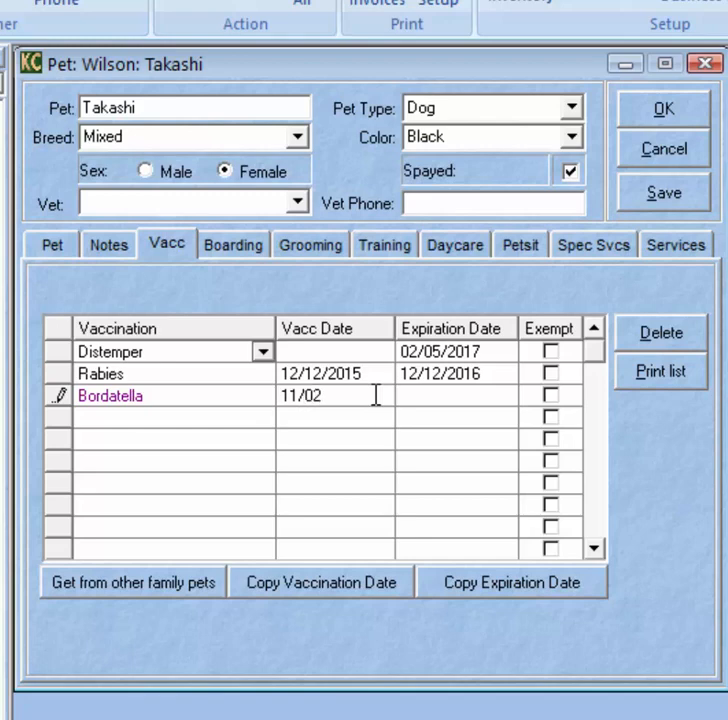
text(/2016)
key(Tab)
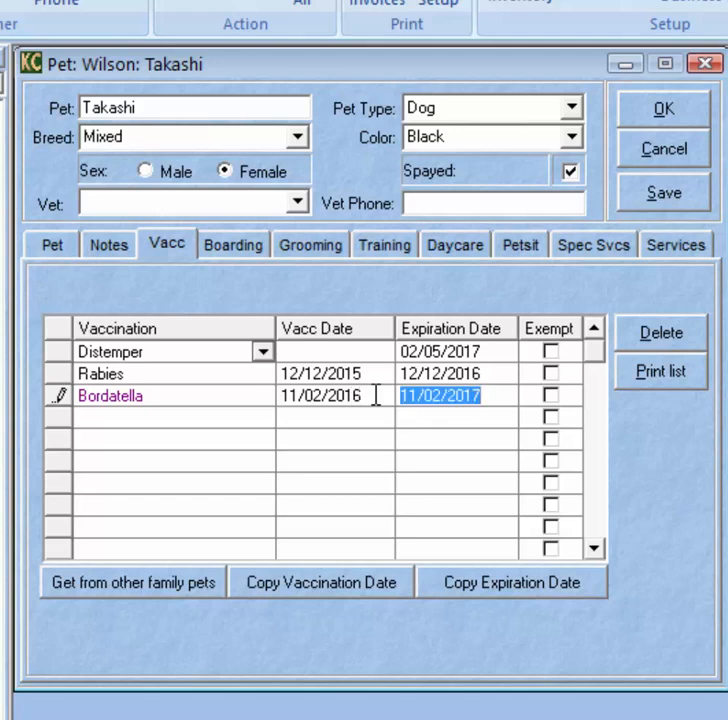
click(437, 419)
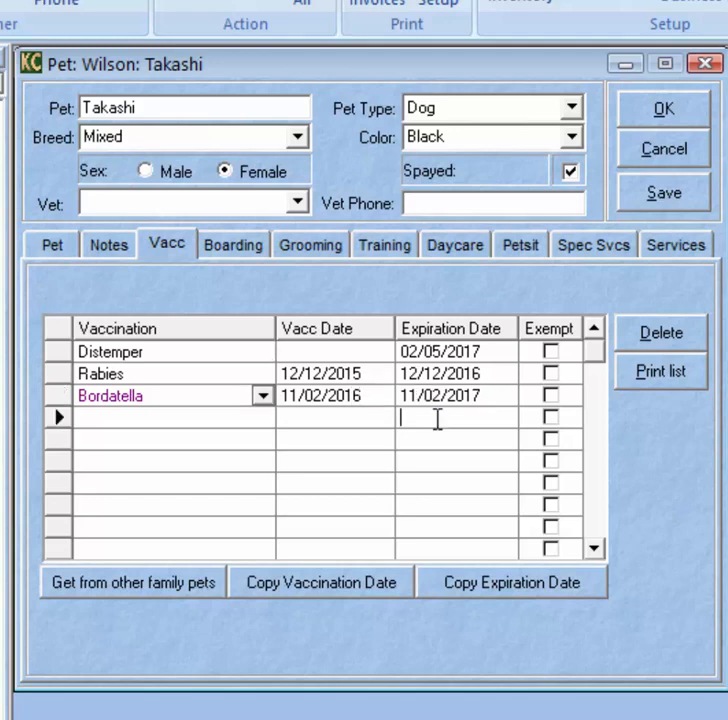
- Save the vaccination entries on Takashi's record and close the record
click(499, 396)
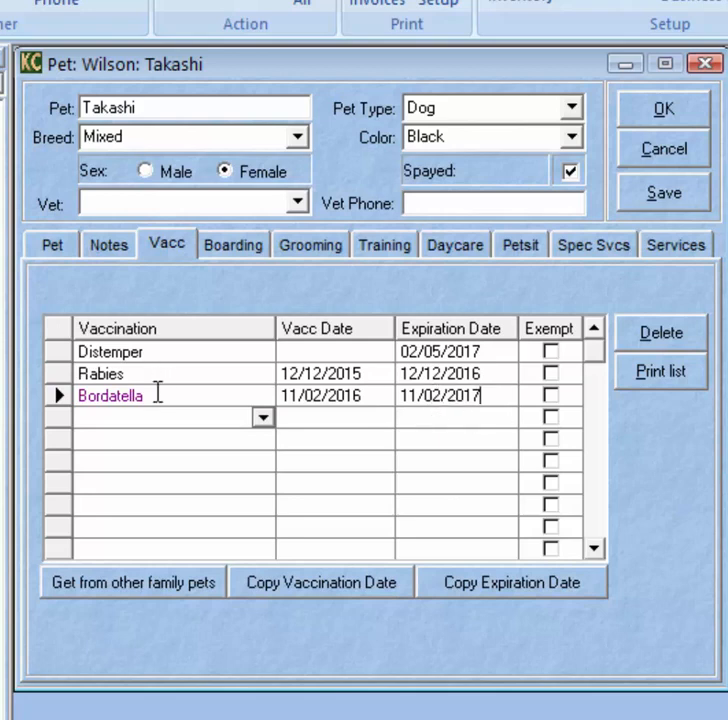
click(651, 208)
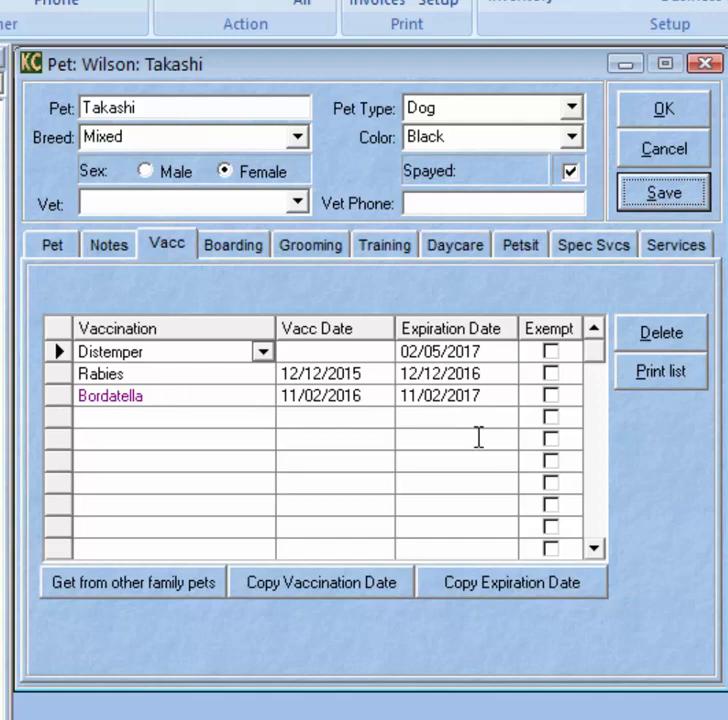
click(664, 112)
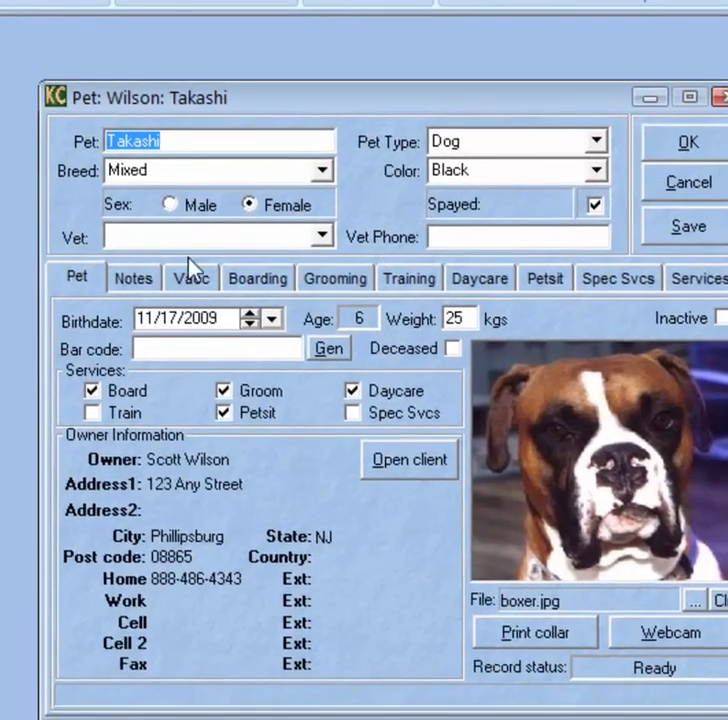
- Reopen Takashi's pet record, check its saved vaccination list, and close the record
click(180, 304)
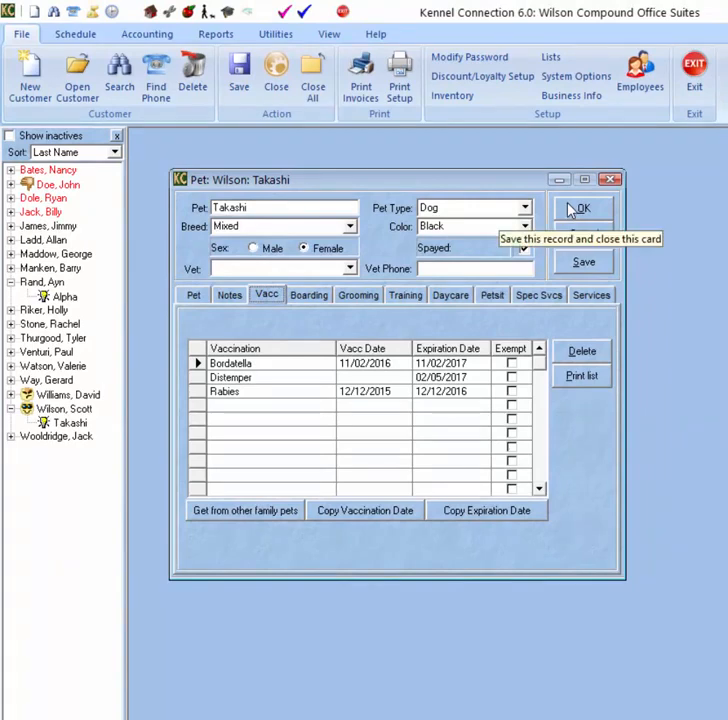
click(572, 209)
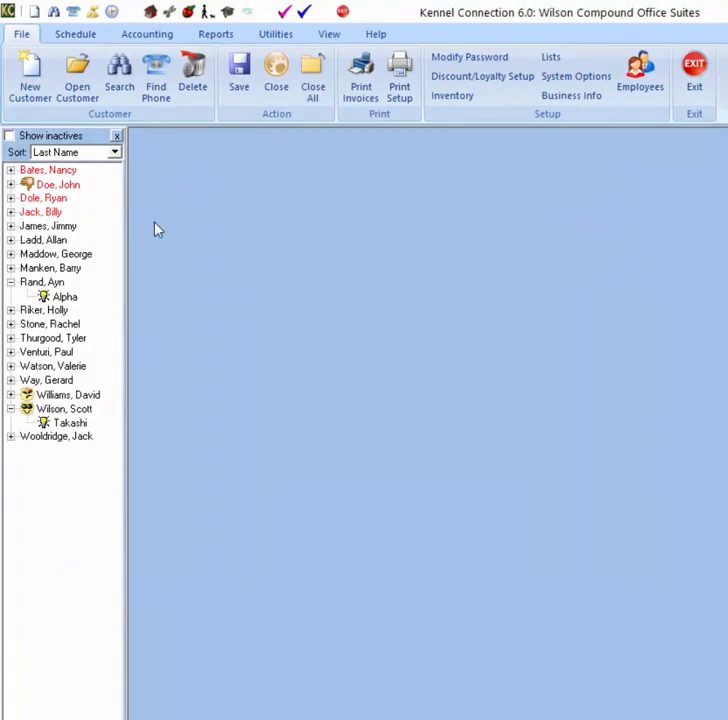
- Start a daycare appointment for Takashi on the 11/02/2016 schedule and show the appointment's vaccination list
click(188, 14)
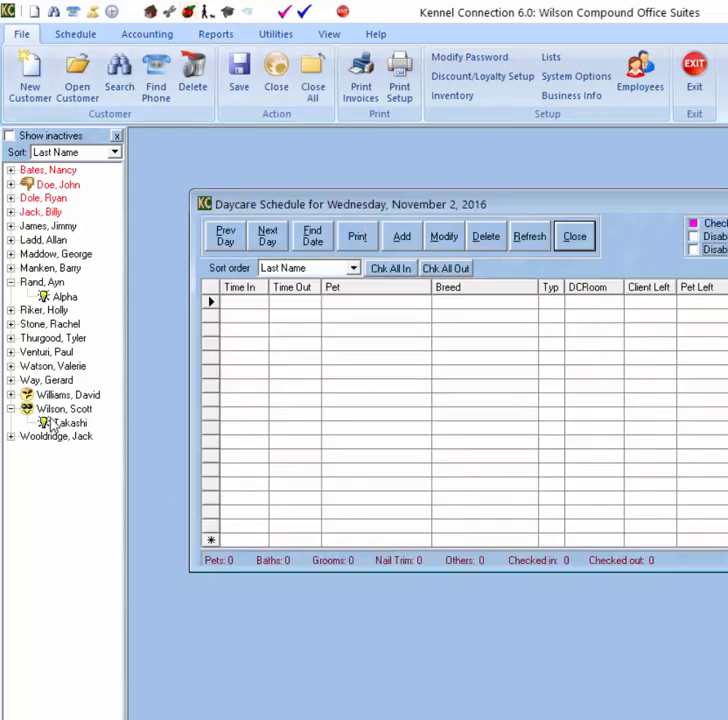
drag(52, 424, 300, 320)
click(646, 500)
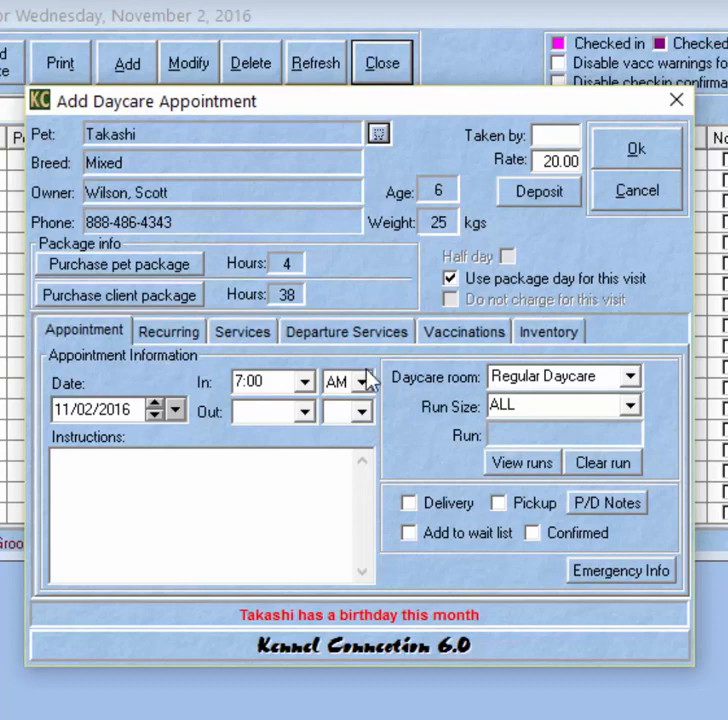
click(452, 333)
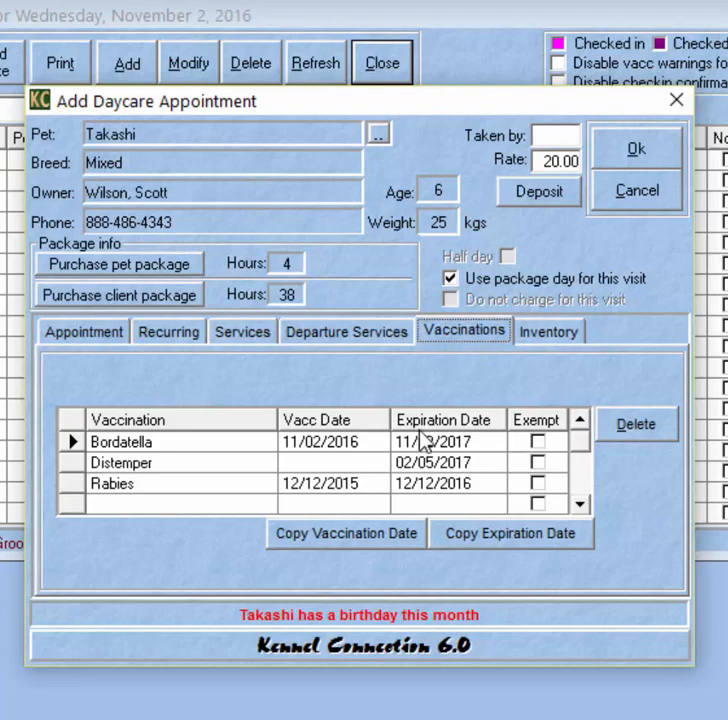
- Add a Cat vaccination in the blank row below Rabies in the appointment's vaccination list
click(424, 486)
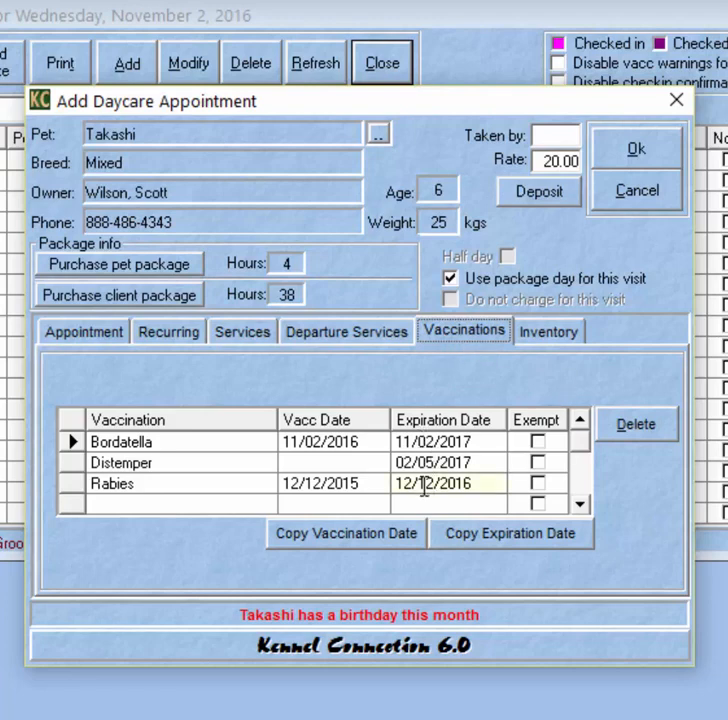
click(490, 483)
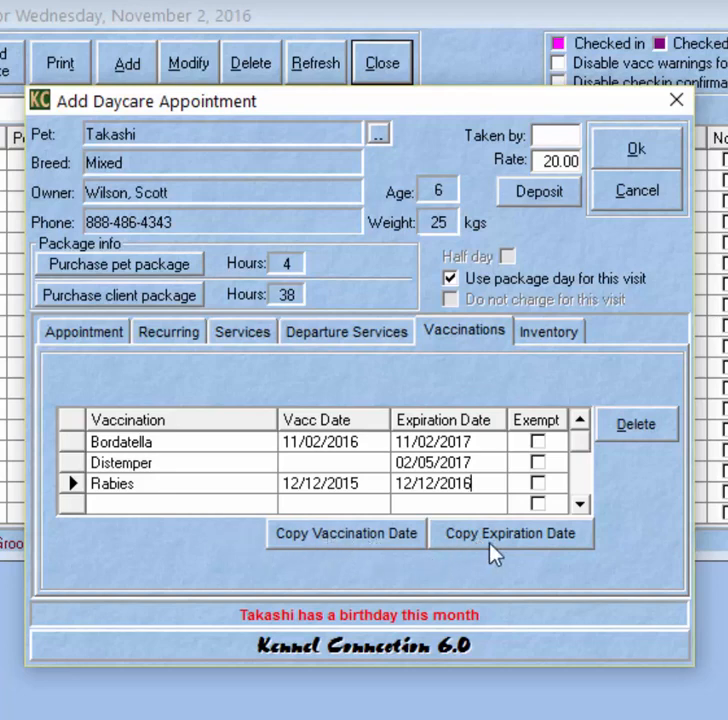
click(263, 503)
click(265, 506)
click(216, 549)
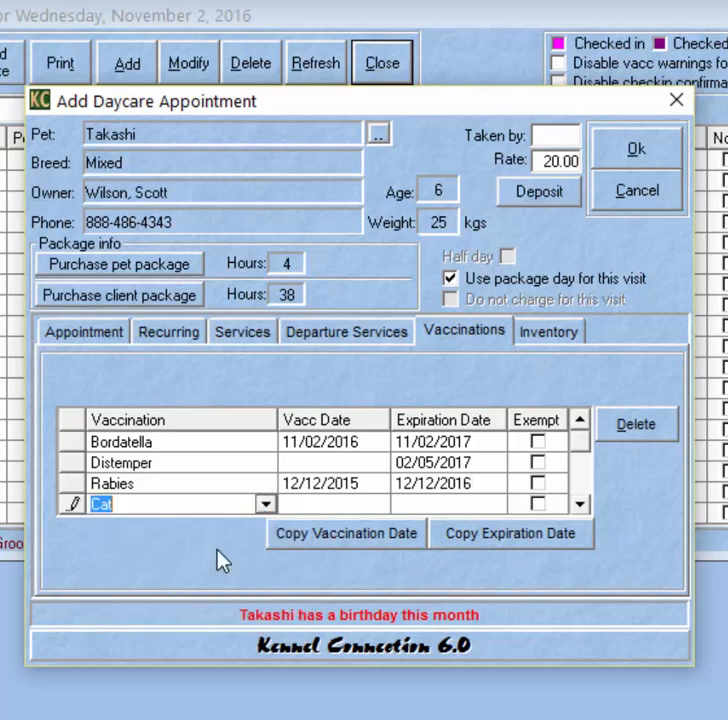
- Copy the Rabies vaccination date to Cat, and copy Bordatella's 11/02/2016 vaccination date to all the rows below it
click(345, 540)
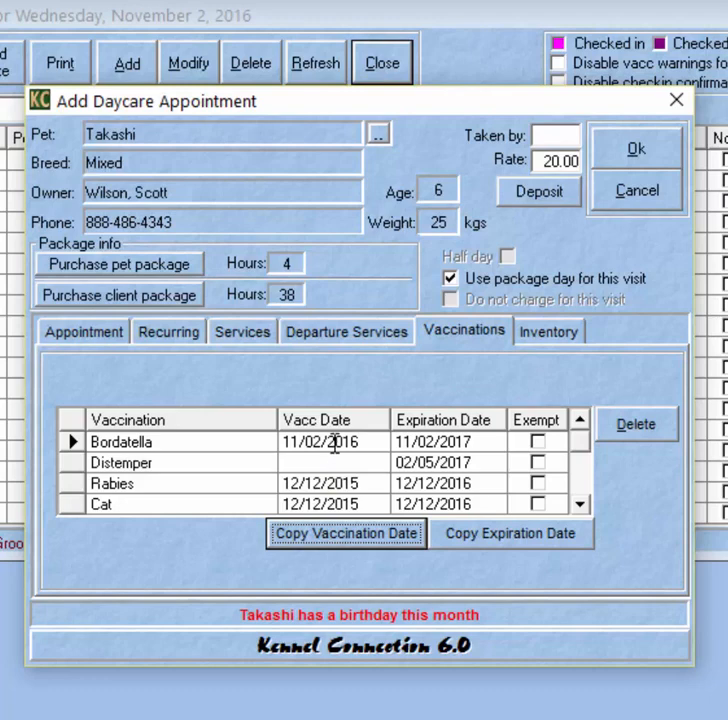
click(365, 545)
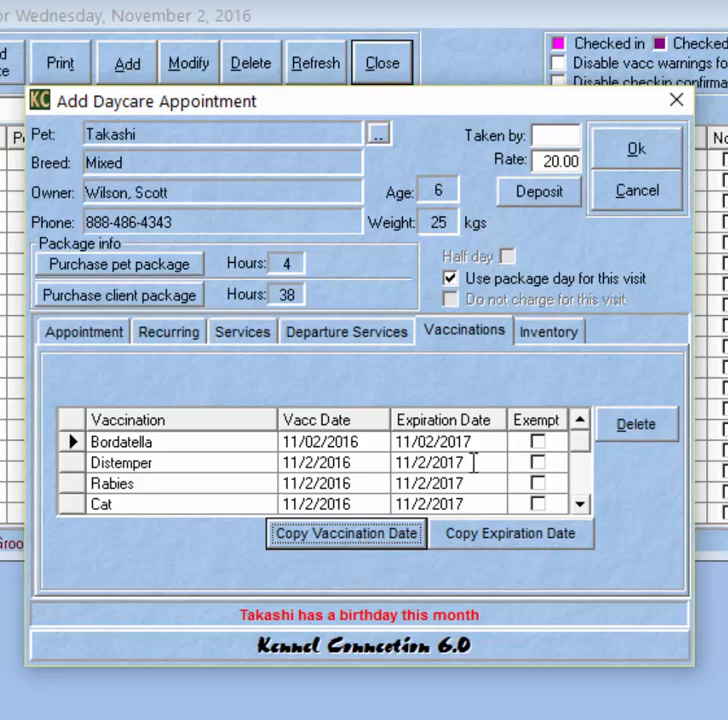
- Set the Bordatella expiration date to 09/02/2017 and copy it to the vaccinations below
click(443, 441)
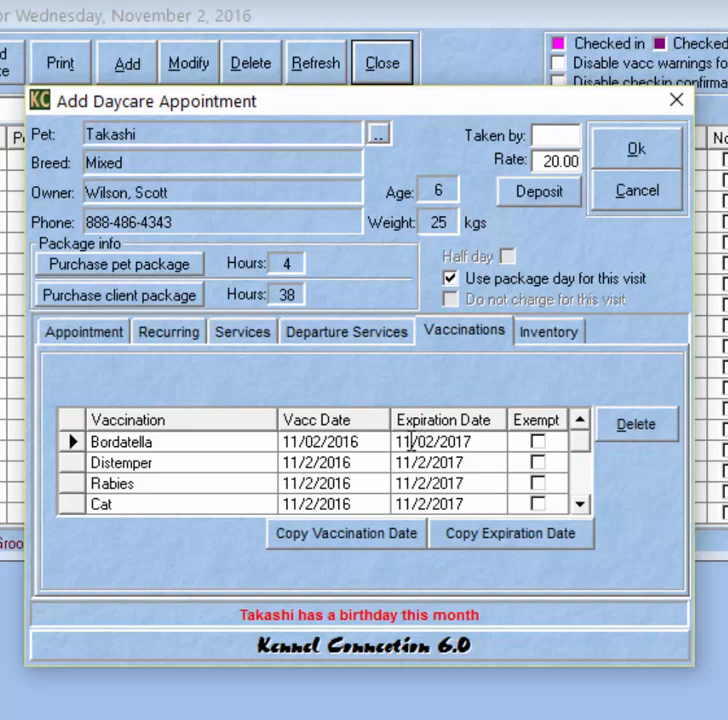
key(BackSpace)
key(BackSpace)
text(09)
click(478, 535)
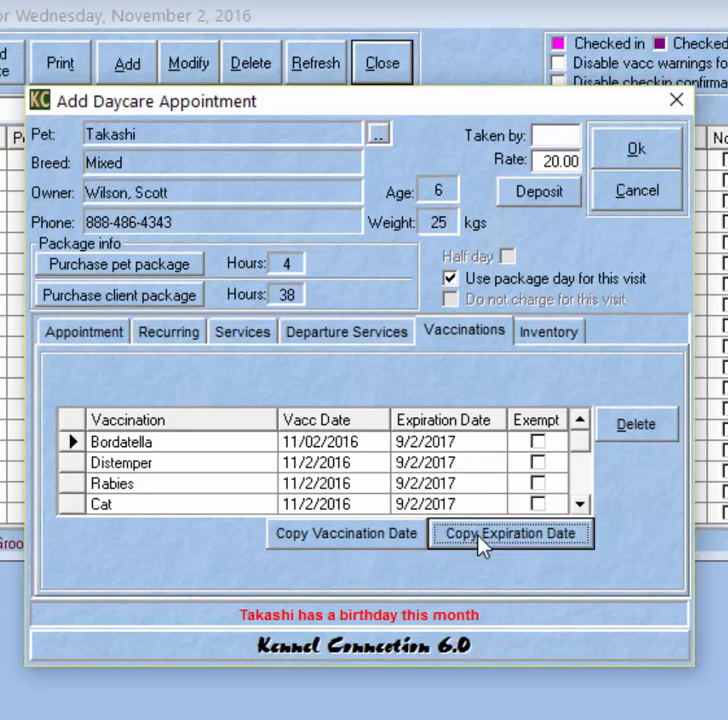
- Set the Rabies expiration date to 9/25/2017 and copy it down to the Cat vaccination
click(421, 483)
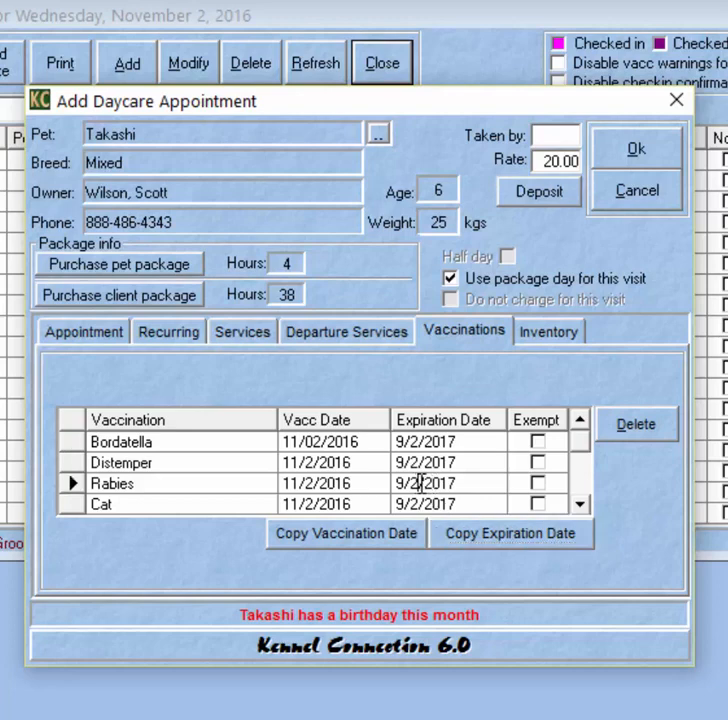
text(5)
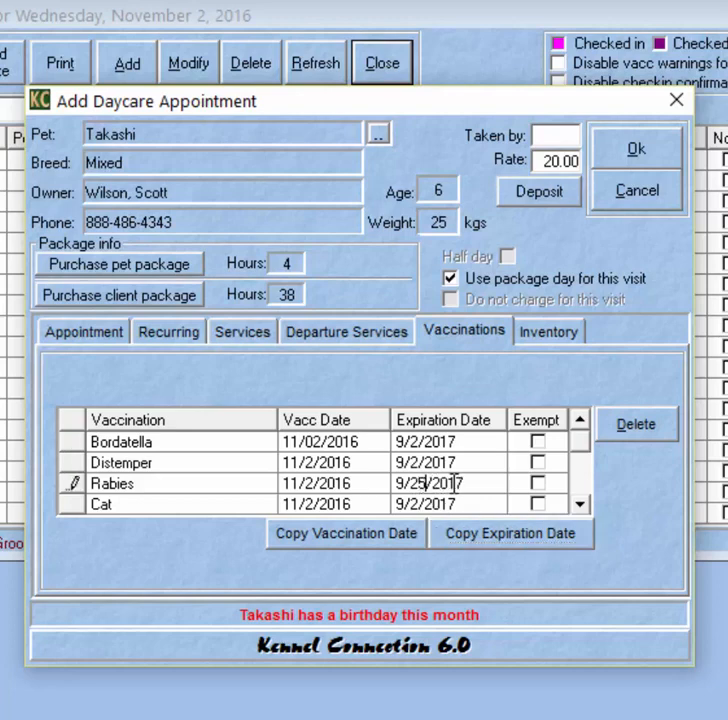
click(501, 538)
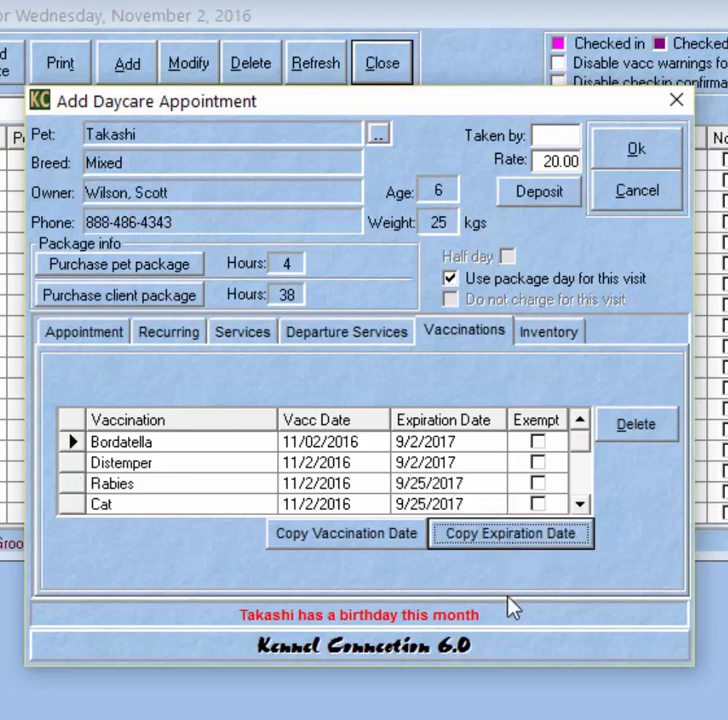
- Accept the daycare appointment for Takashi and create the booking
click(608, 152)
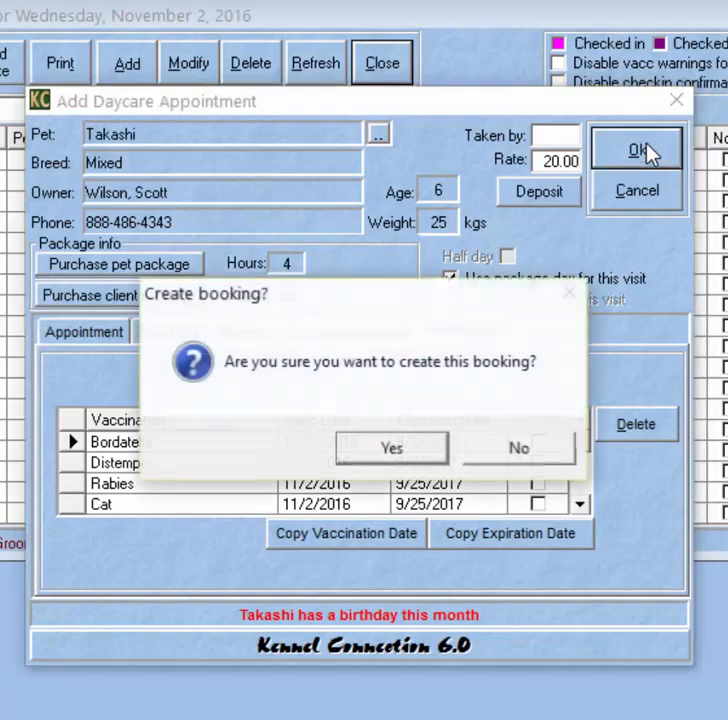
click(392, 449)
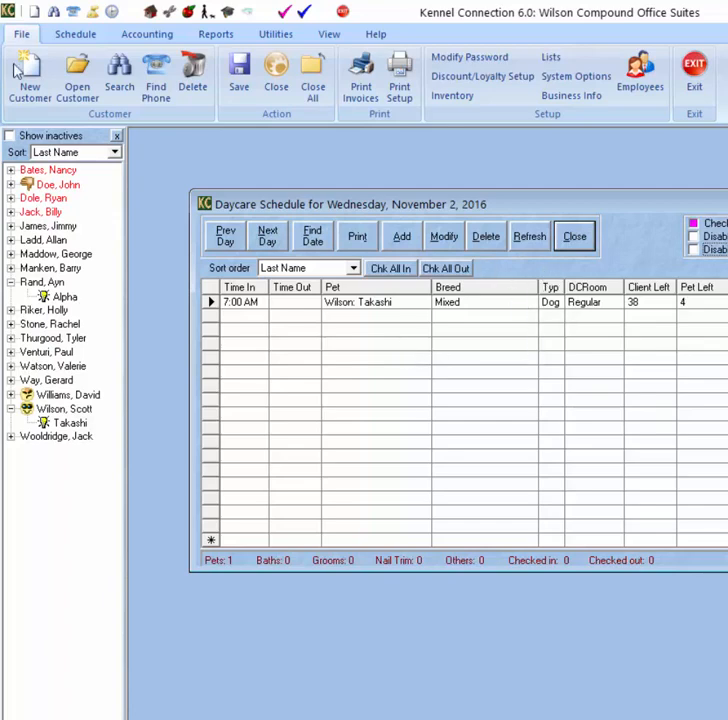
- Examine the vaccination warning message option in this computer's local system options, and close the options
click(576, 80)
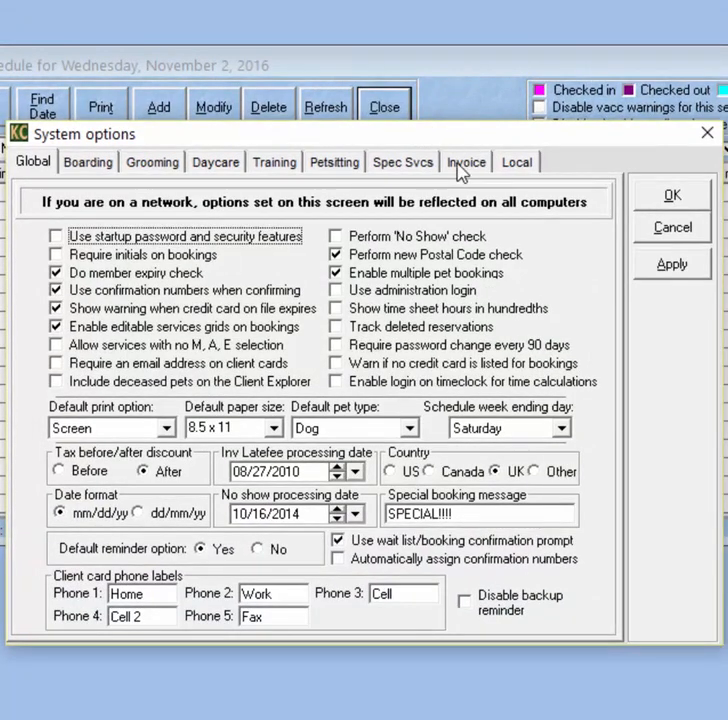
click(519, 165)
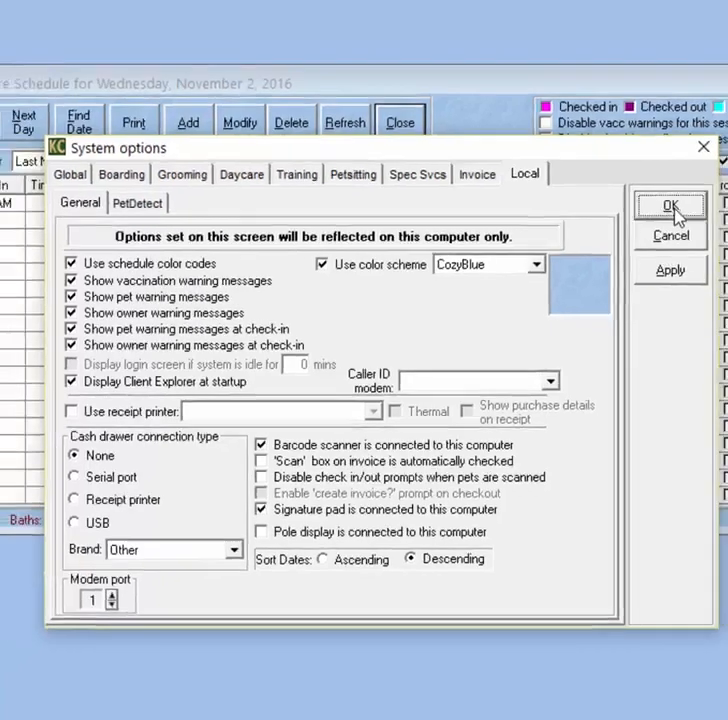
click(671, 207)
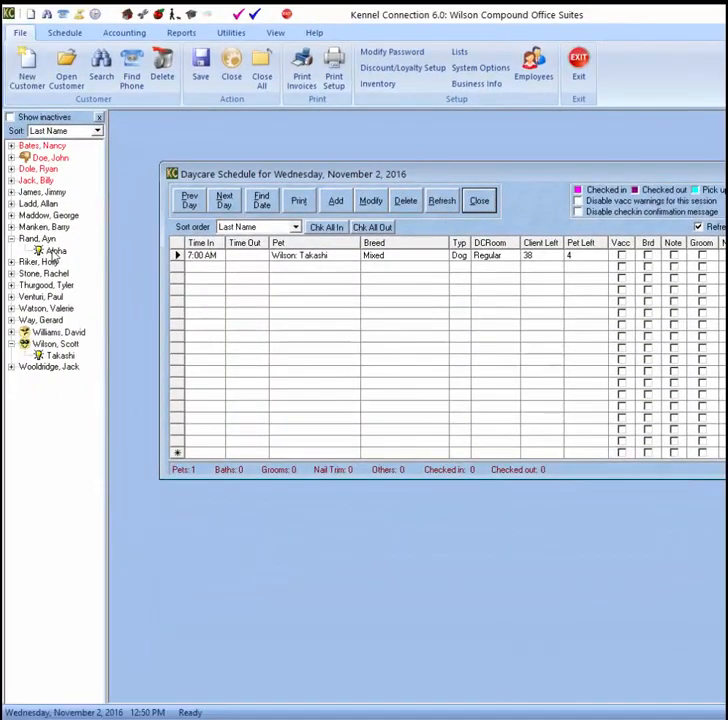
- Open Alpha's pet record past the missing-vaccination notice, view its required vaccinations, and close the record
double_click(55, 251)
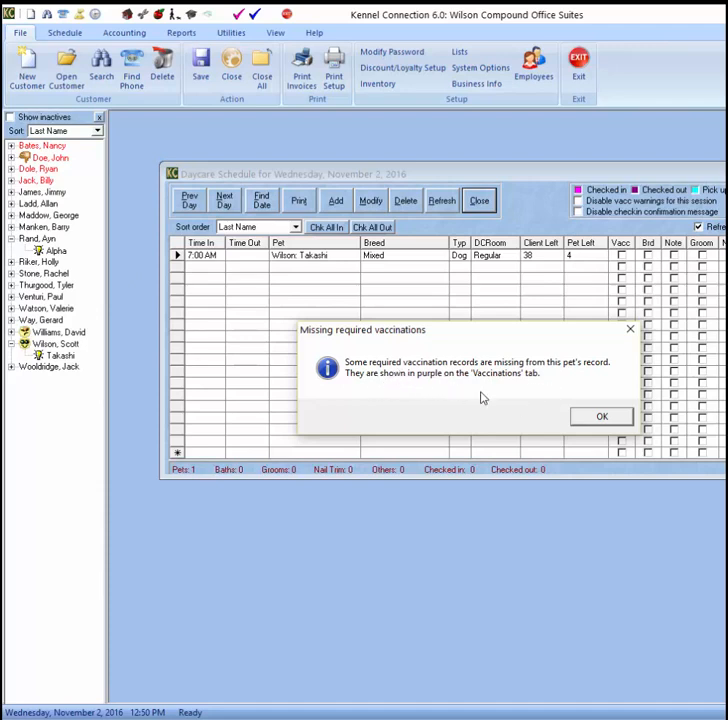
click(603, 418)
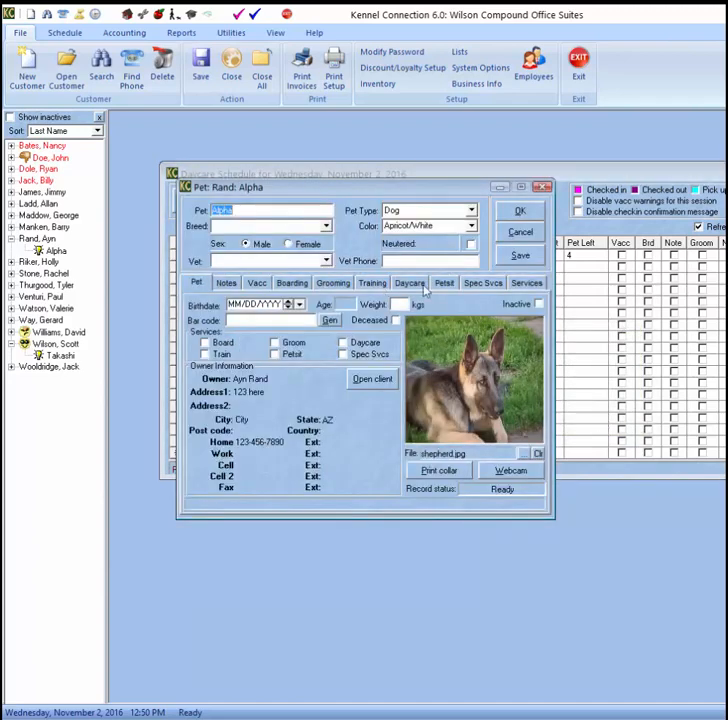
click(256, 286)
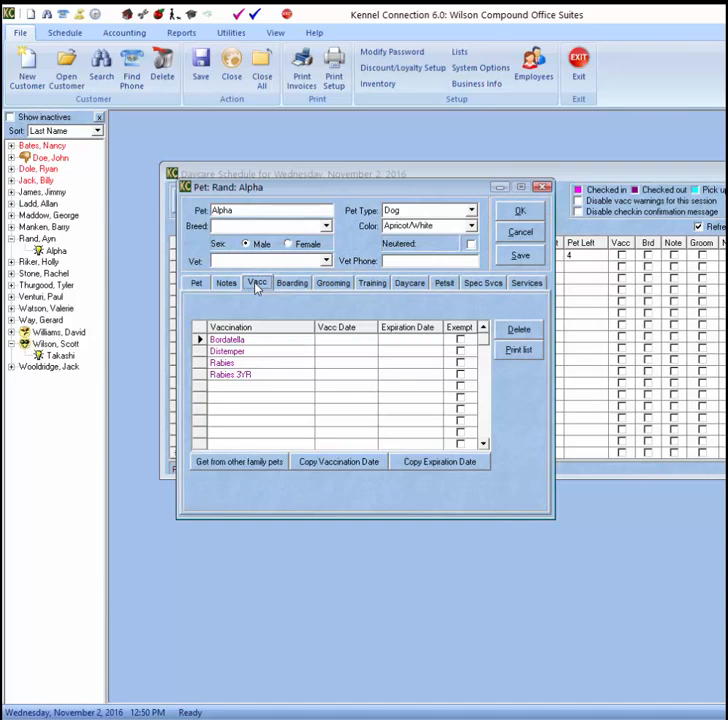
click(510, 209)
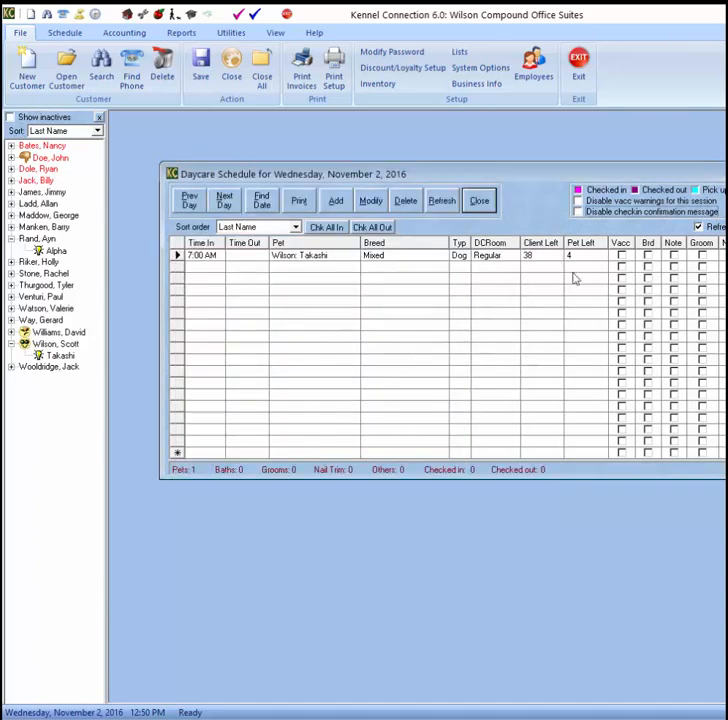
- Book a daycare appointment for Alpha on 11/02/2016, accepting the missing or expired shot warning
click(56, 251)
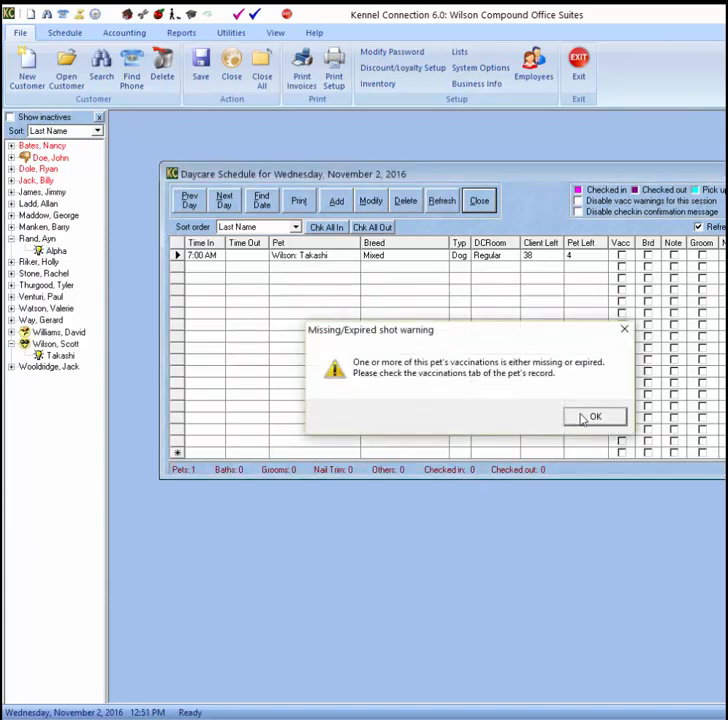
click(584, 417)
click(621, 249)
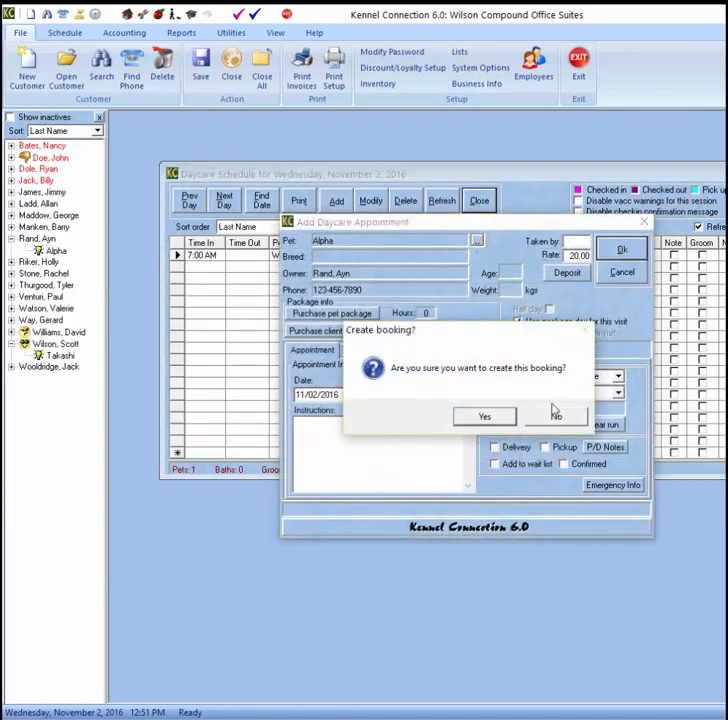
click(487, 418)
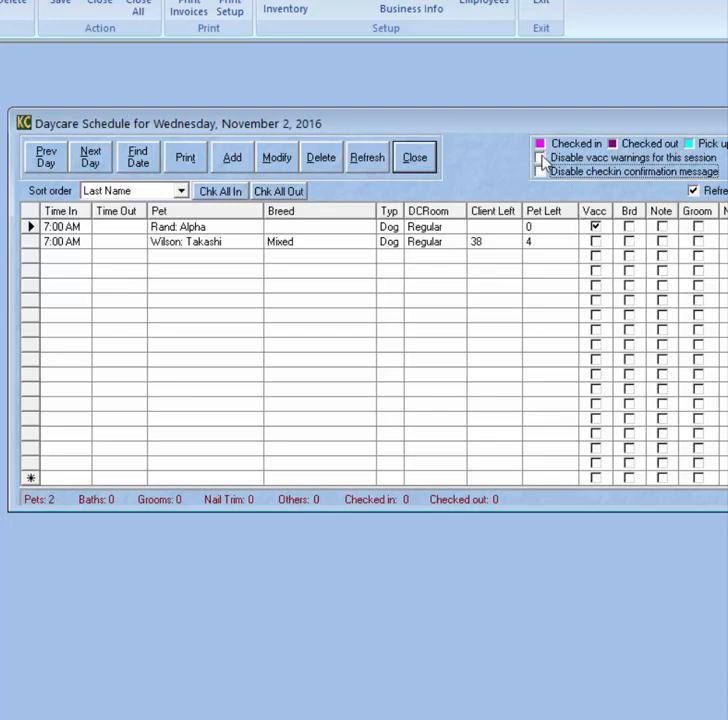
- Disable vaccination warnings for this session in the daycare schedule and close the schedule
click(542, 159)
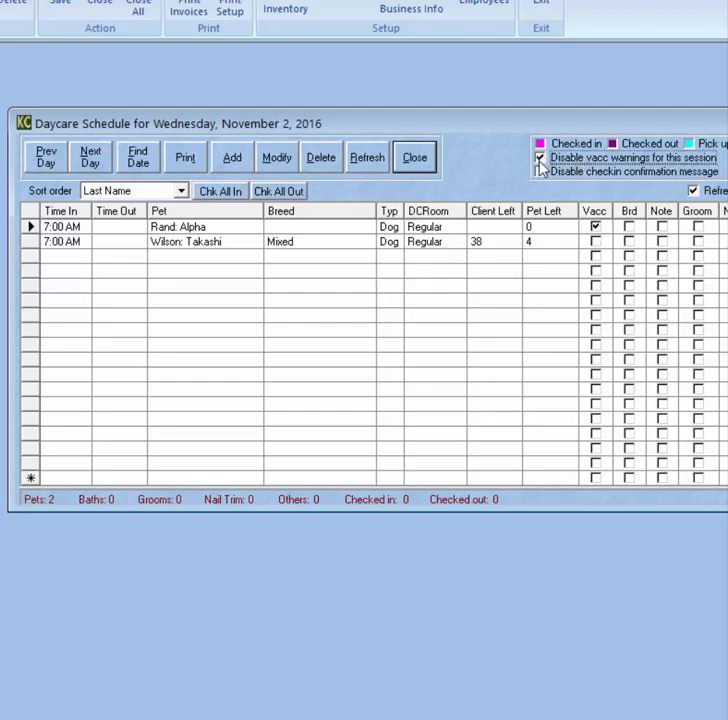
click(415, 162)
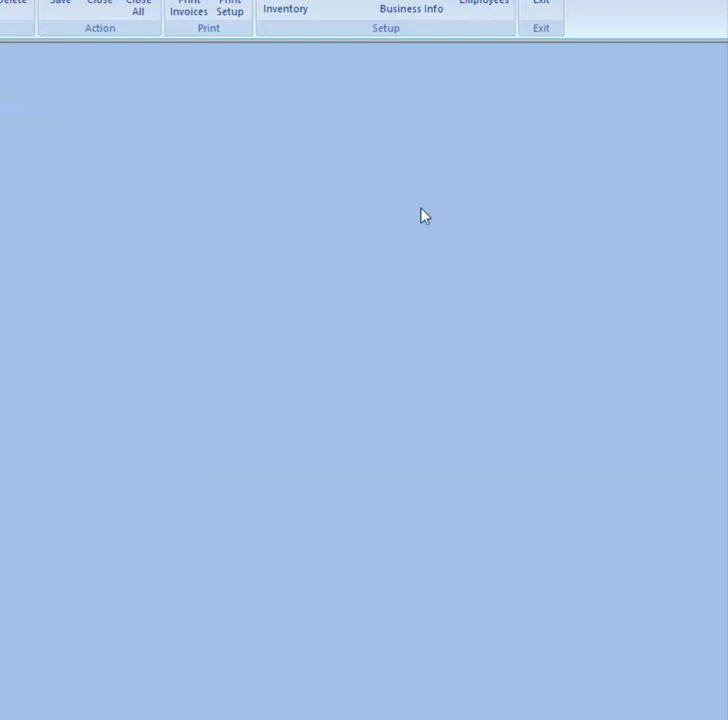
- Reopen the daycare schedule past its expired shot warning, check the vaccination warning setting, and close the schedule
click(27, 5)
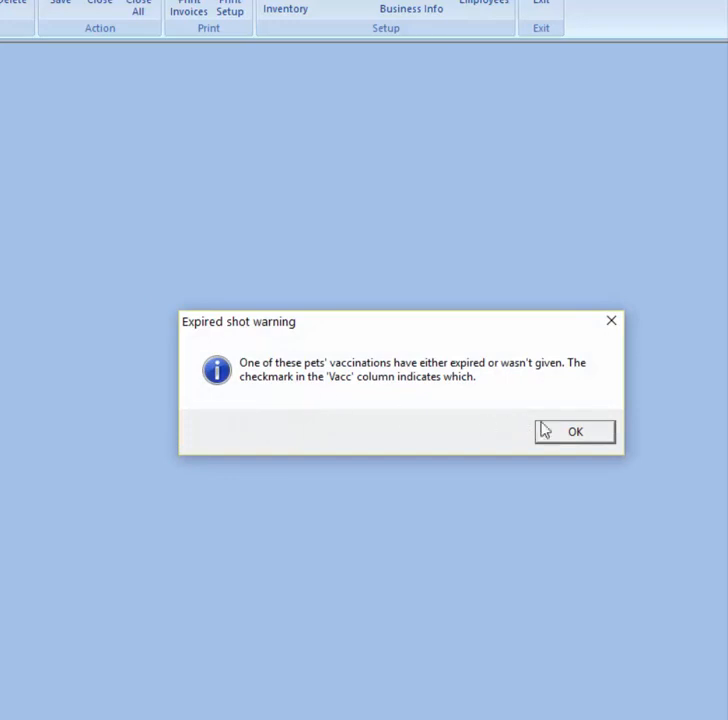
click(570, 431)
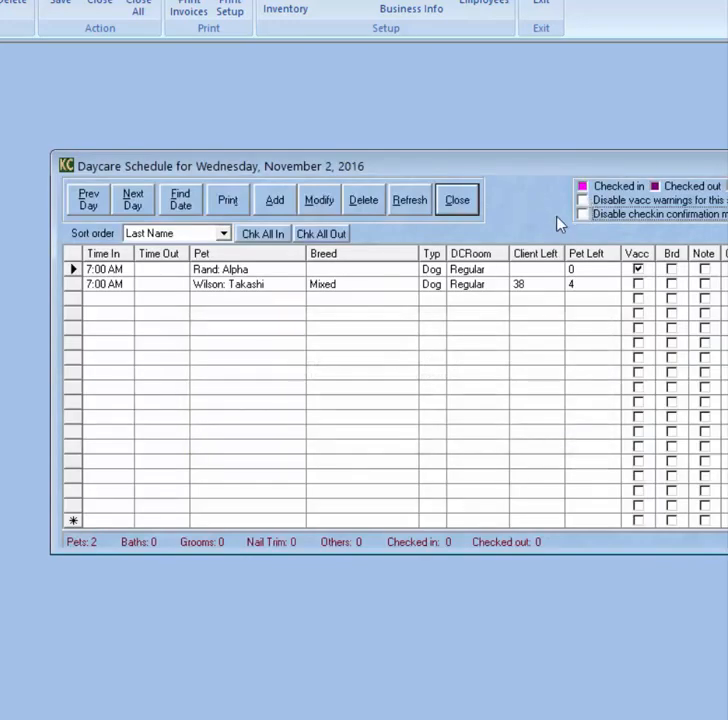
click(456, 201)
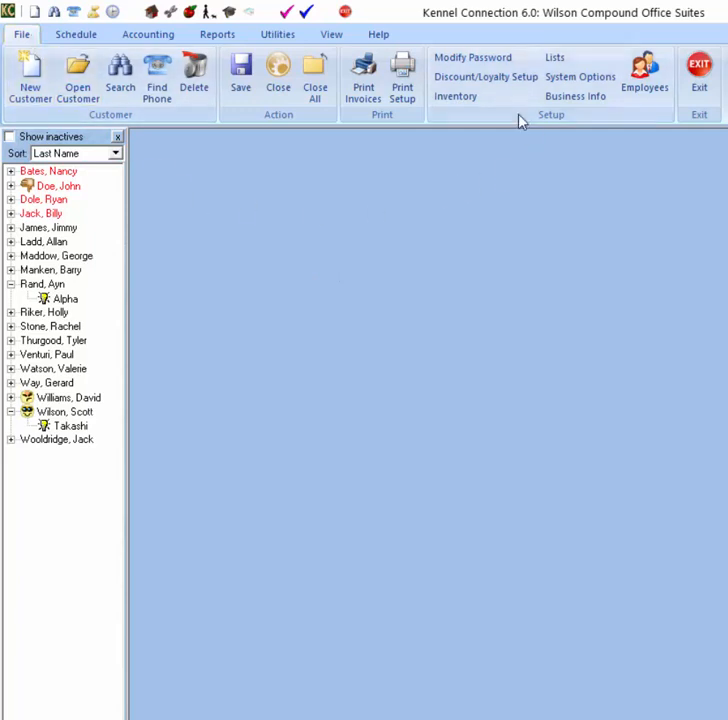
- Open the business information and review the boarding confirmation email options, including the vaccination status setting
click(582, 98)
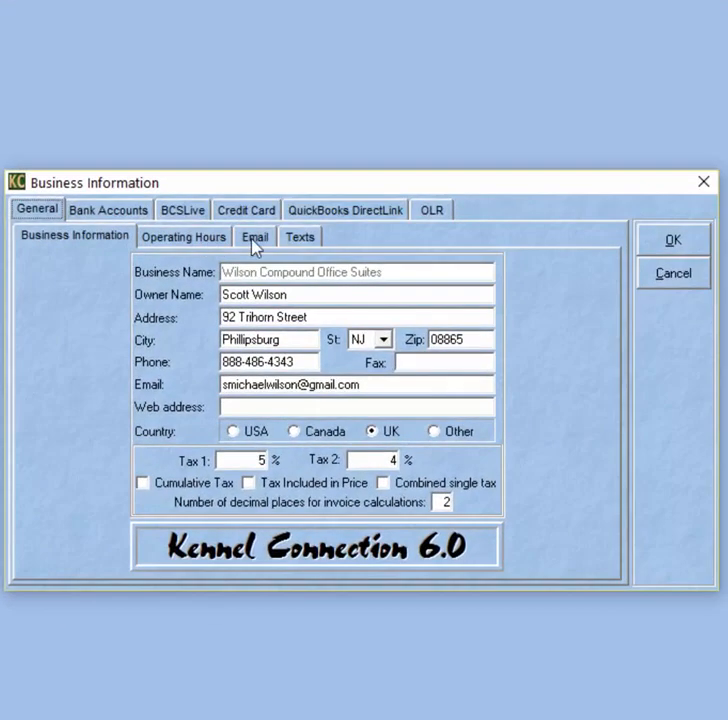
click(438, 316)
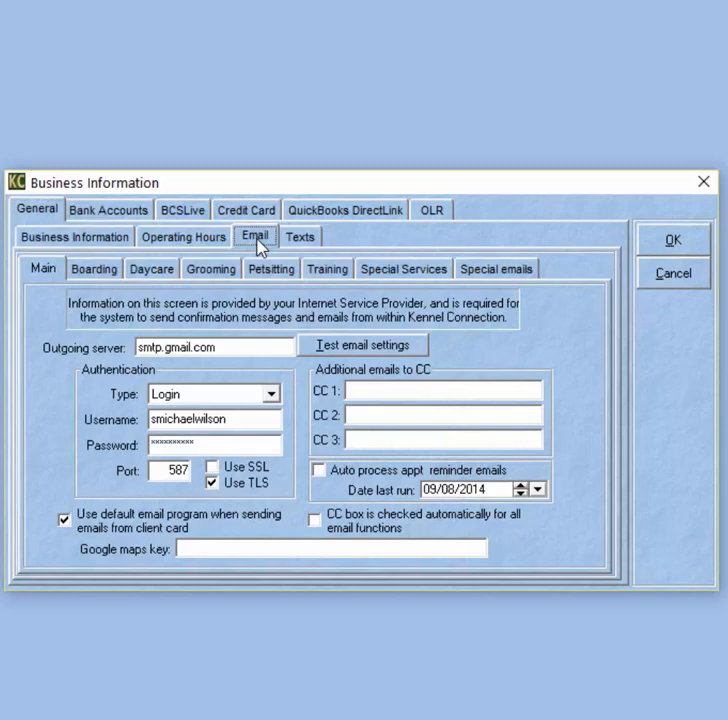
click(98, 272)
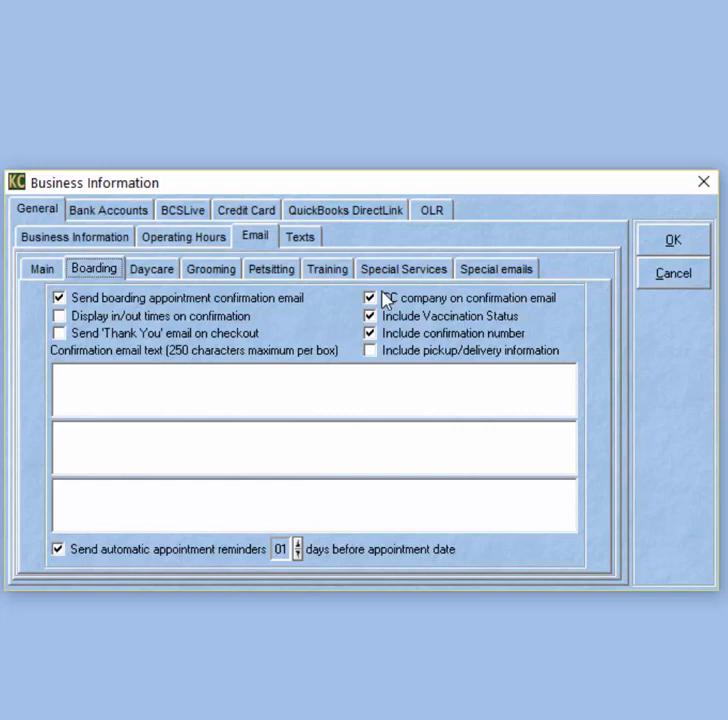
- Clear the custom vaccination expiration email message so the default text is used, and save the business information
click(513, 273)
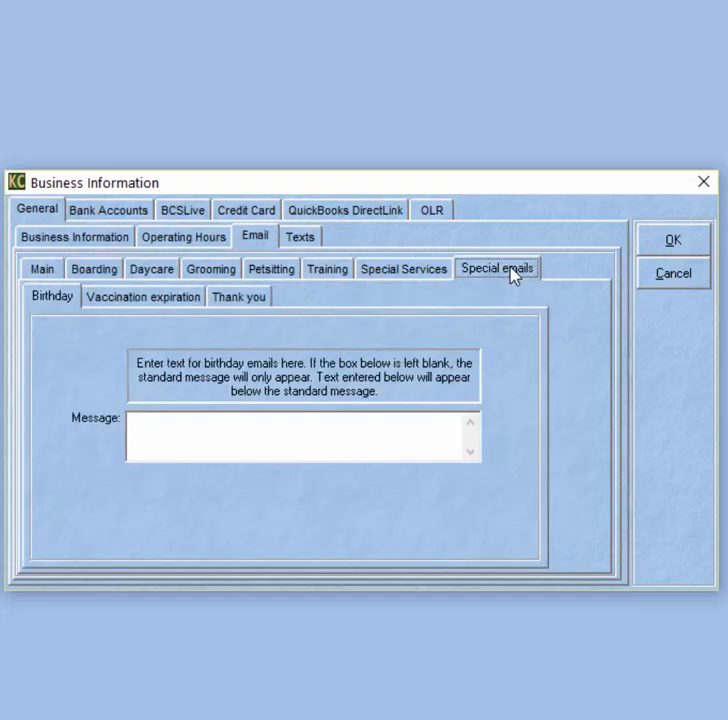
click(133, 300)
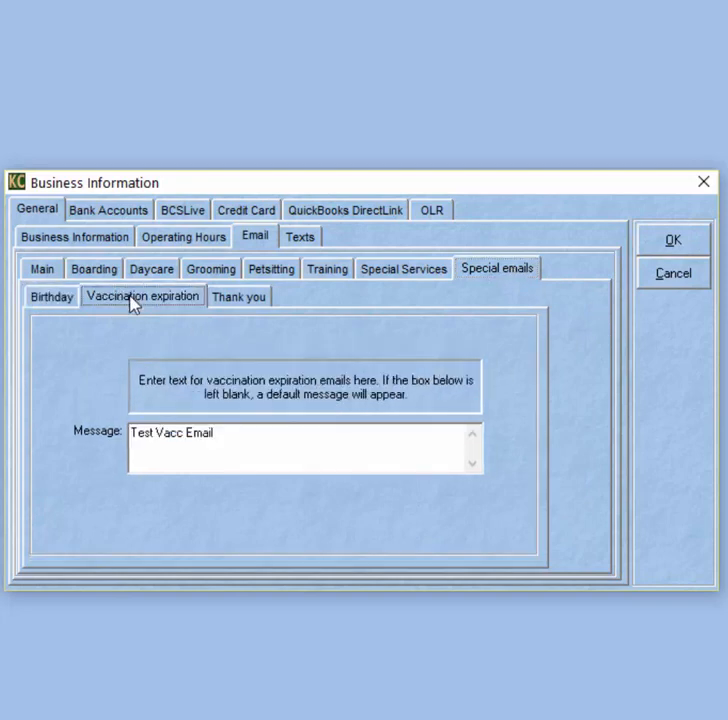
click(233, 437)
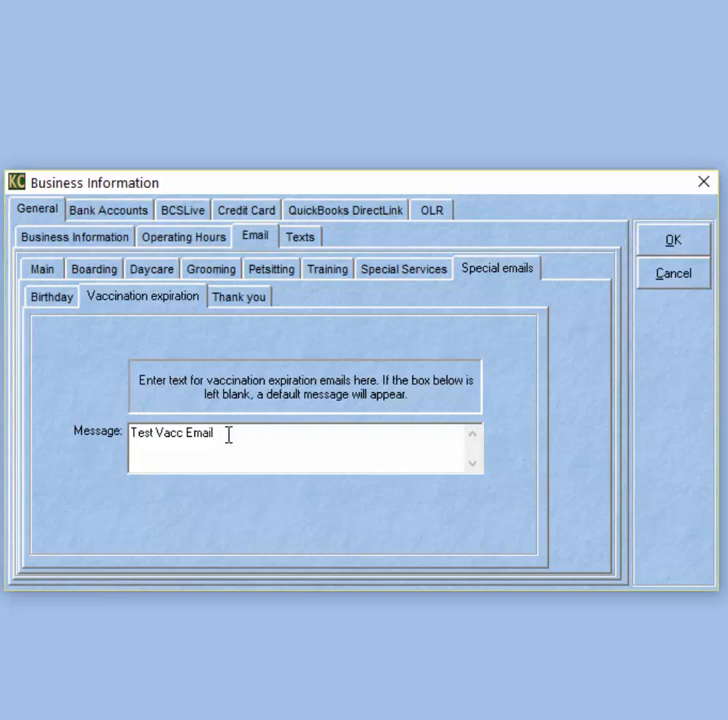
drag(229, 434, 107, 429)
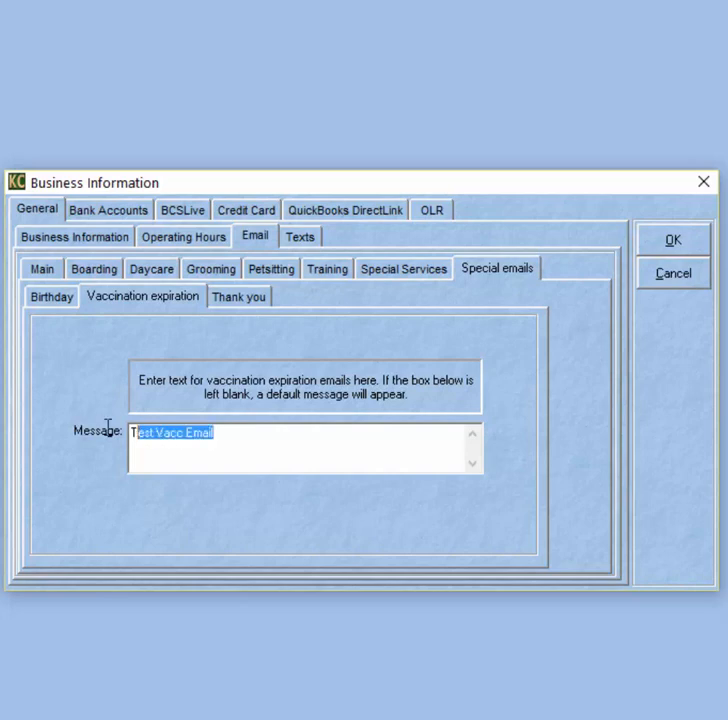
key(Delete)
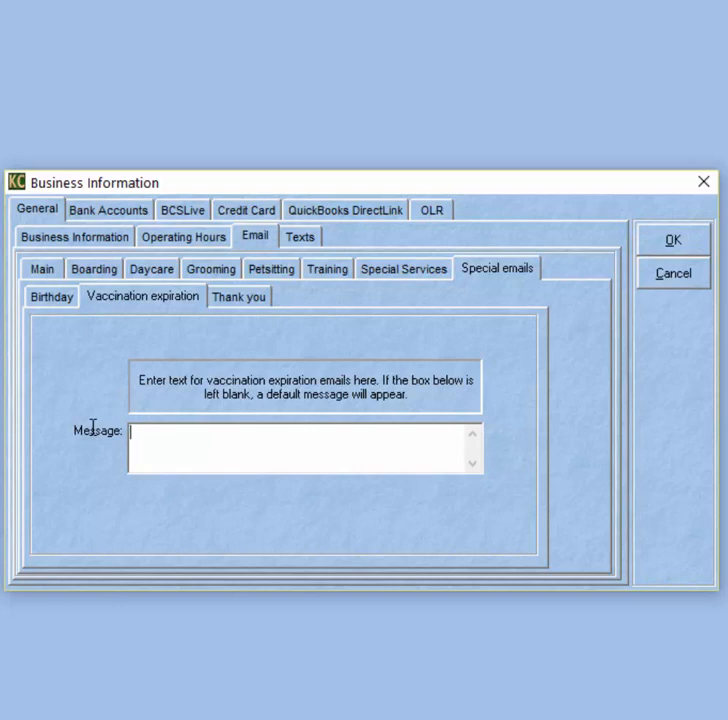
click(673, 245)
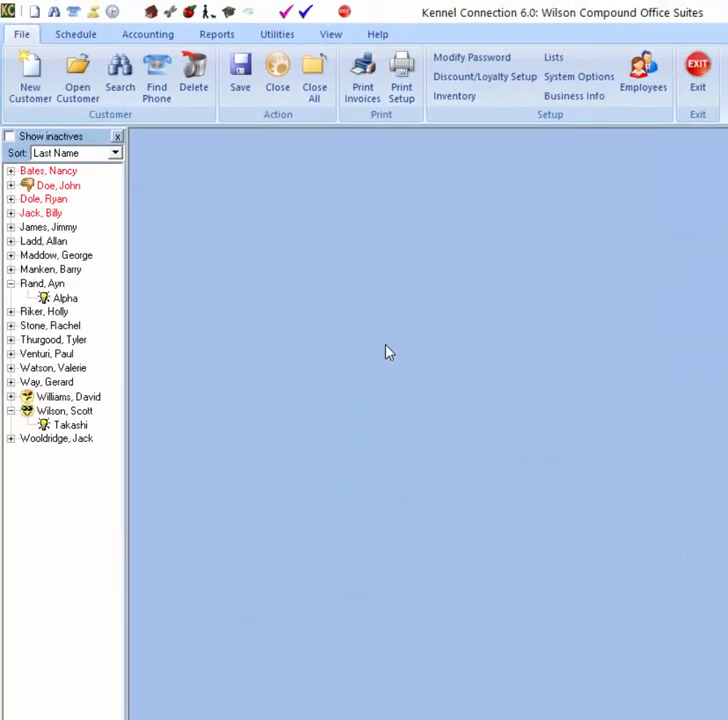
- Set up the Expired Vaccinations report with a date range from 12/01/2016 to 12/31/2016
click(217, 36)
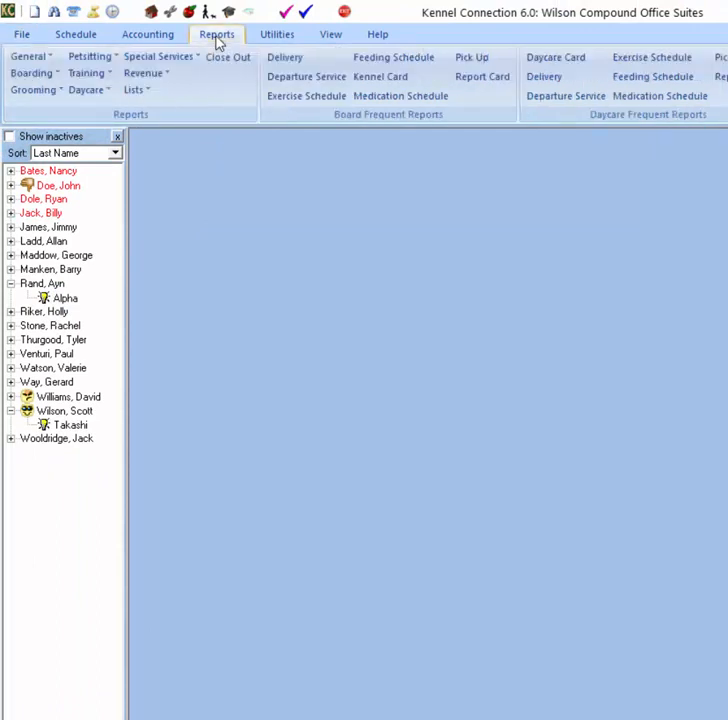
click(140, 91)
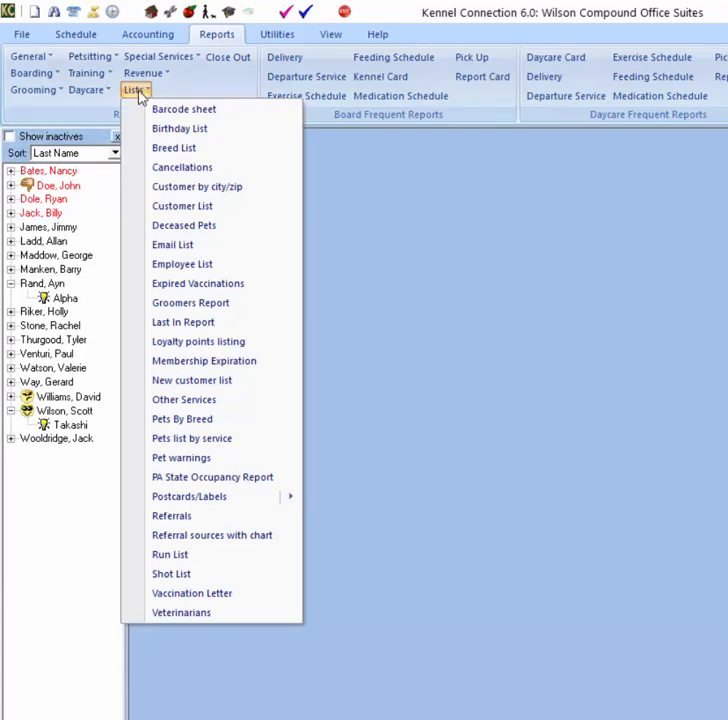
click(168, 286)
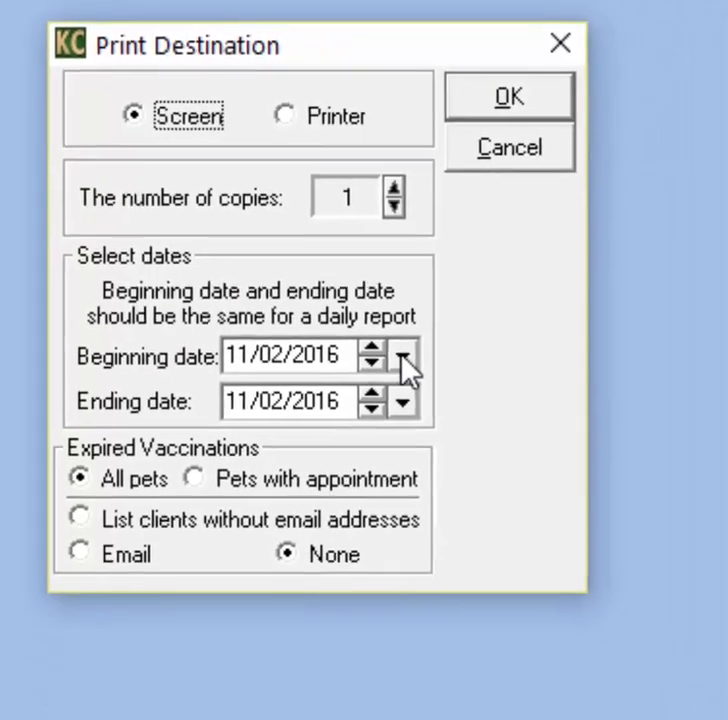
click(483, 428)
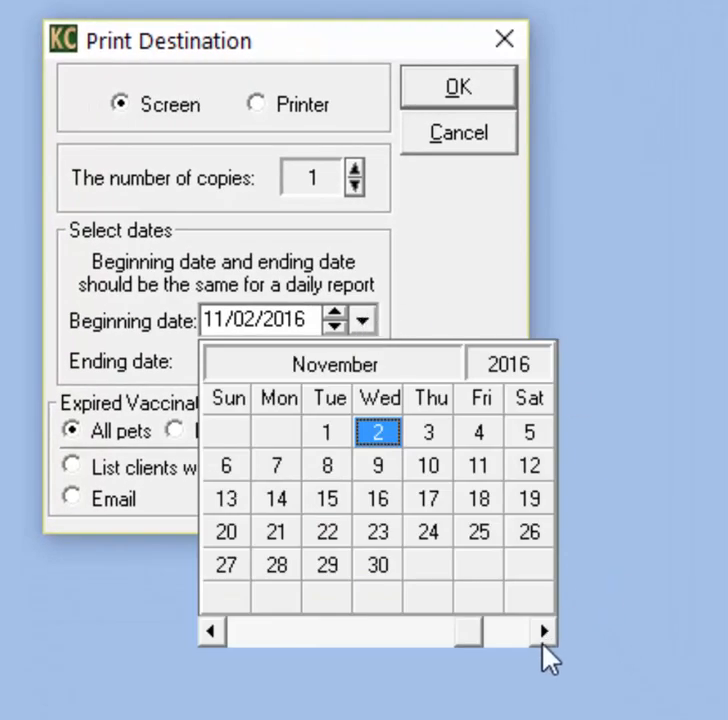
click(543, 631)
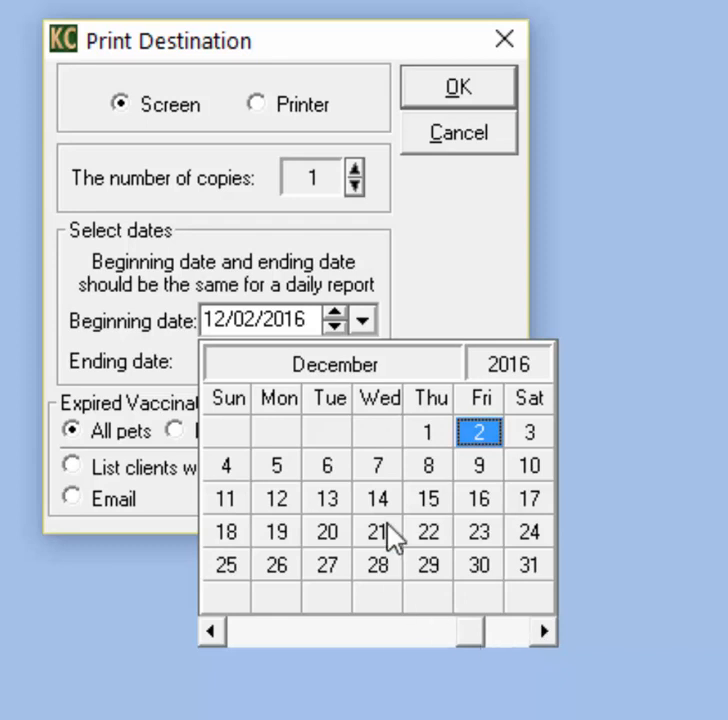
click(428, 432)
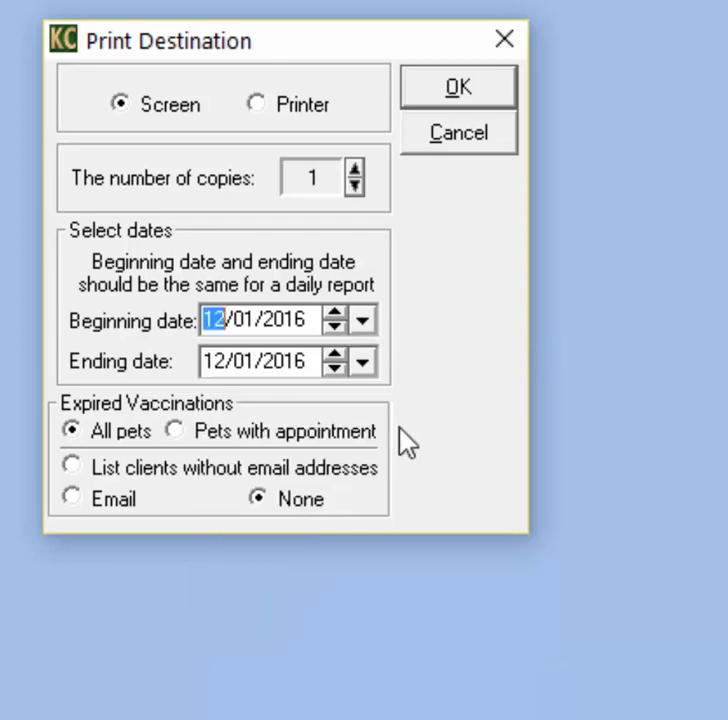
click(366, 364)
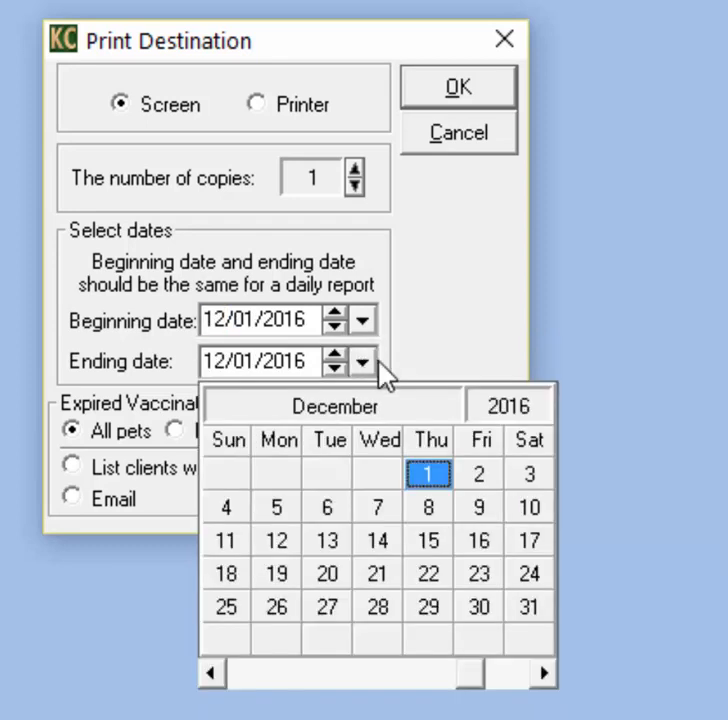
click(525, 612)
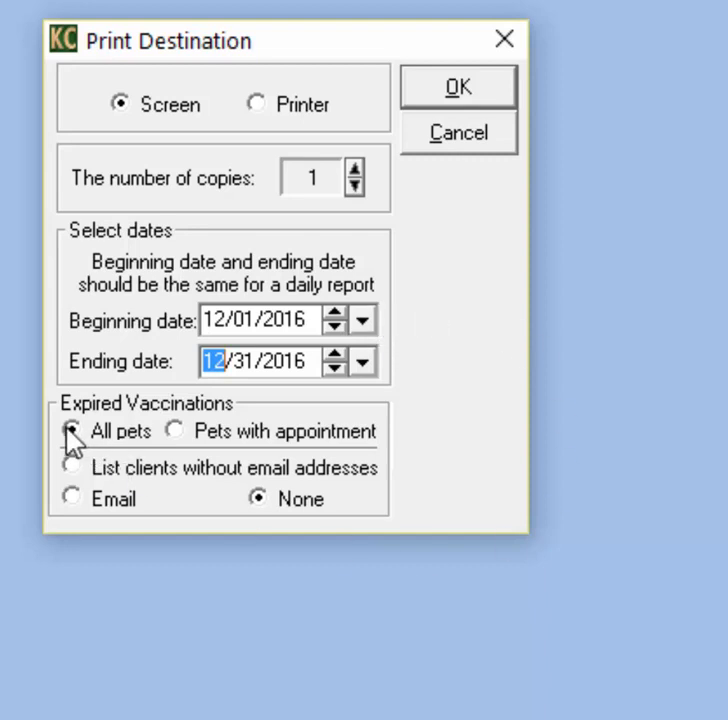
- Try the report's options for pets with appointment, email, and clients without email addresses, and cancel the report
click(175, 432)
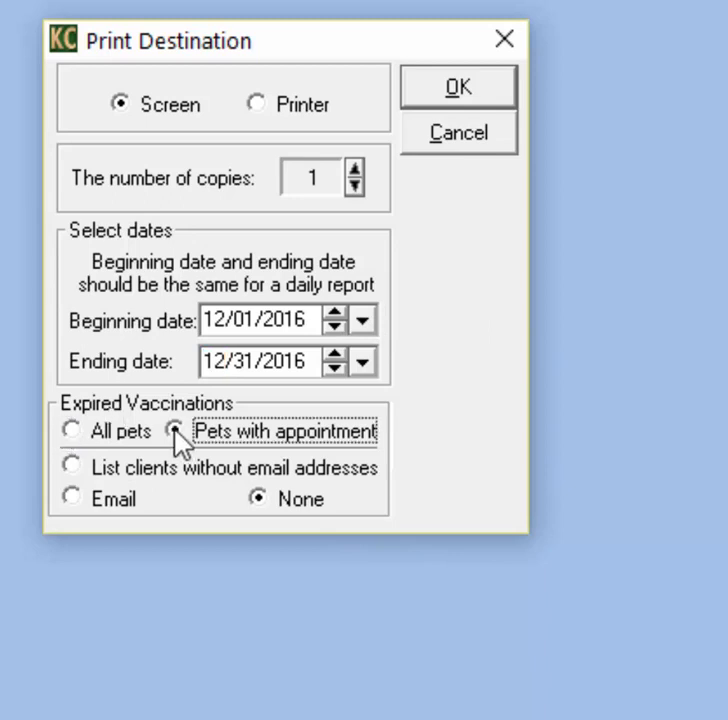
click(173, 431)
click(72, 500)
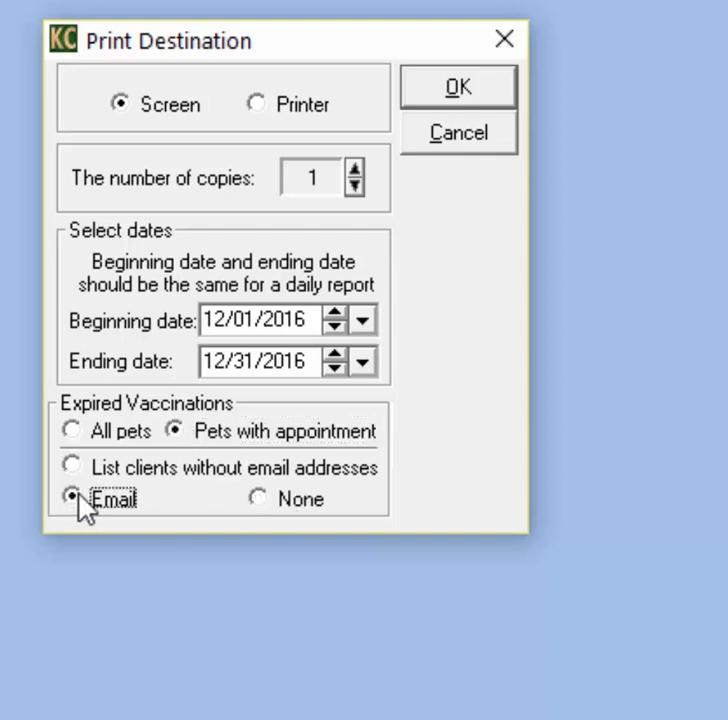
click(72, 500)
click(70, 464)
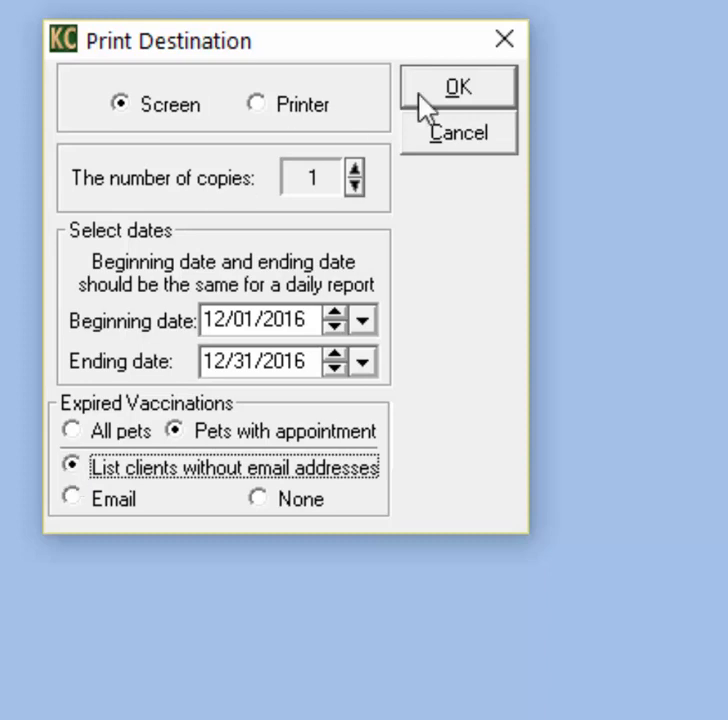
click(458, 132)
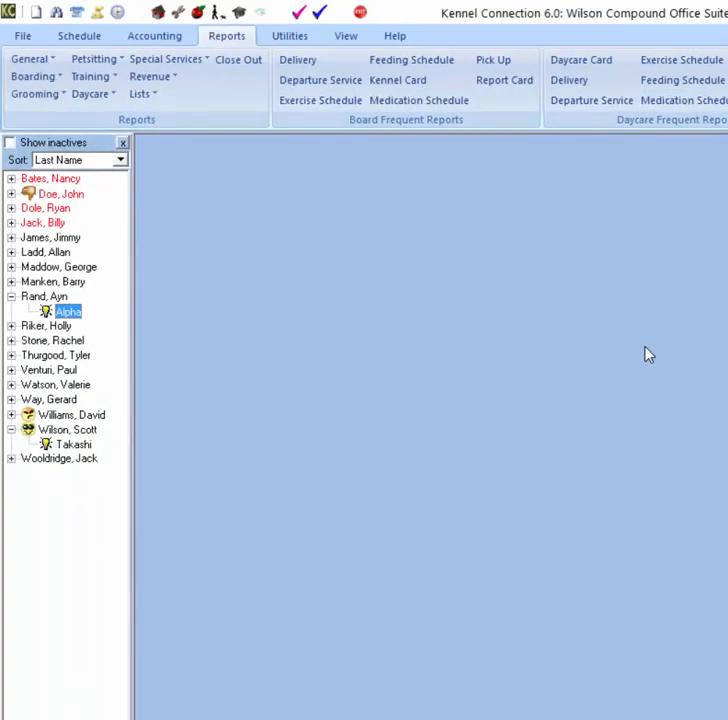
- Open the Vaccination Letter report to view its date range options, and cancel it
click(143, 94)
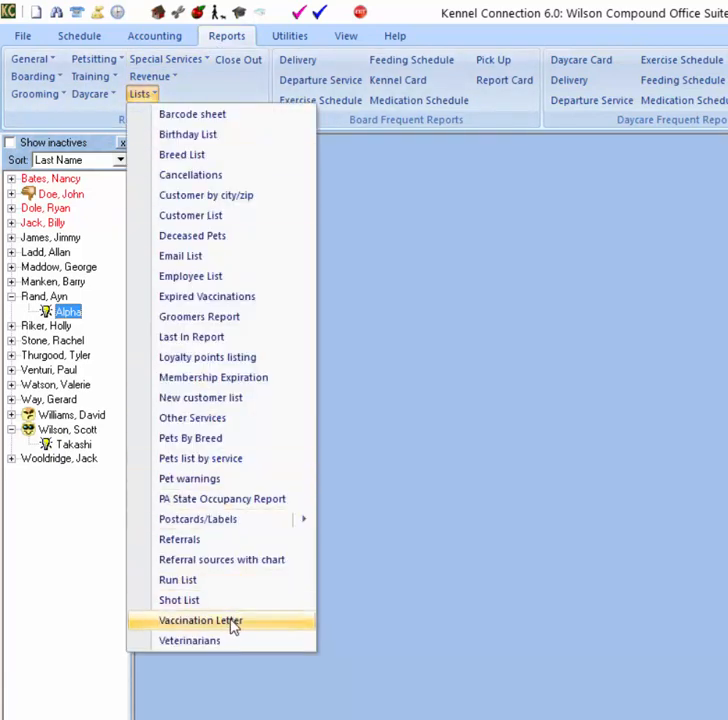
click(200, 621)
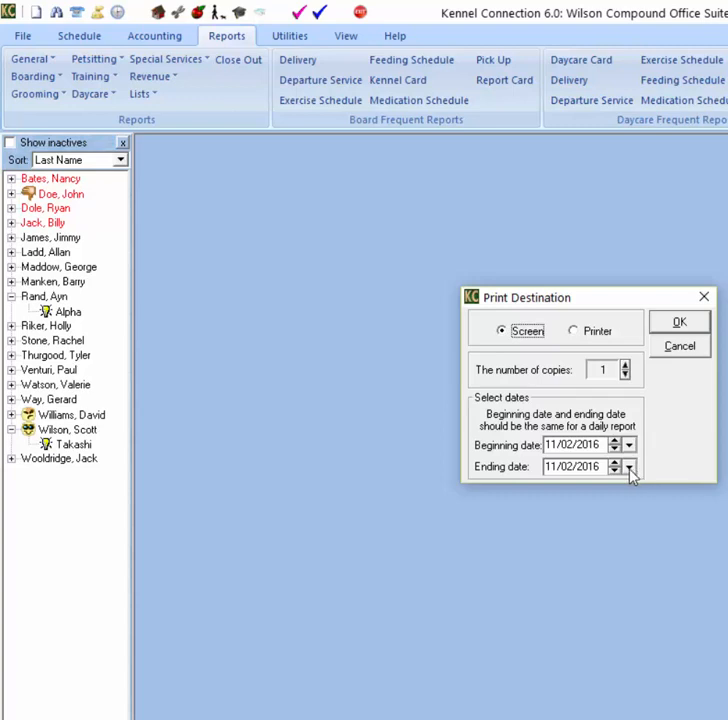
click(680, 347)
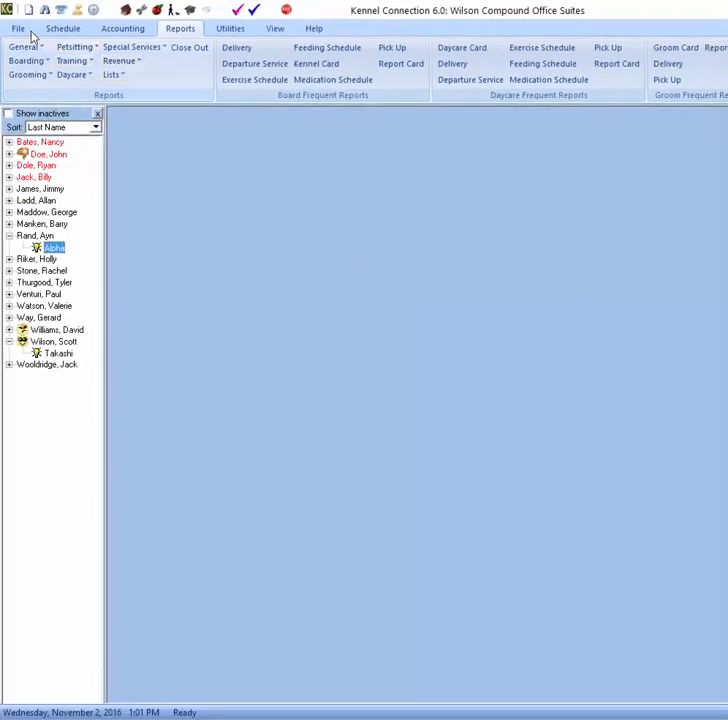
- View the vaccination definitions in the setup lists and close the setup screen
click(19, 28)
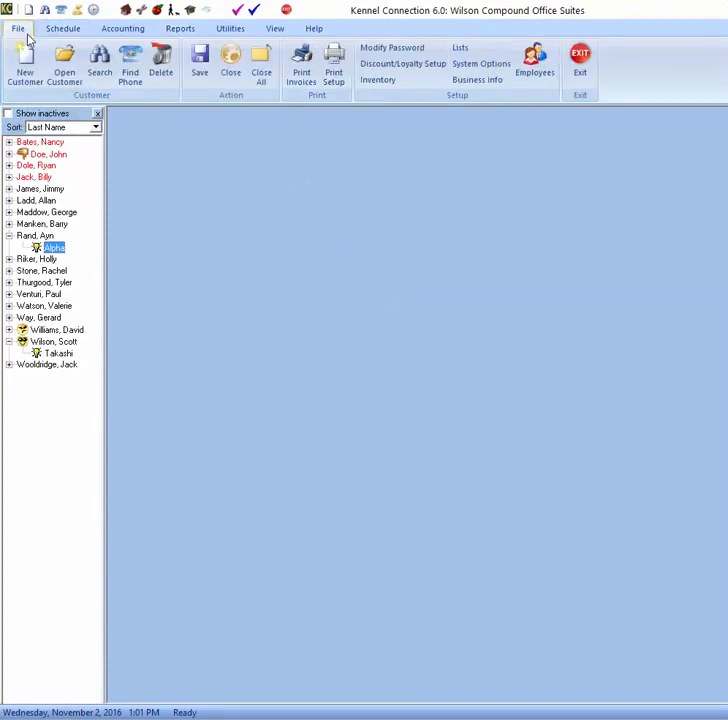
click(460, 48)
click(588, 284)
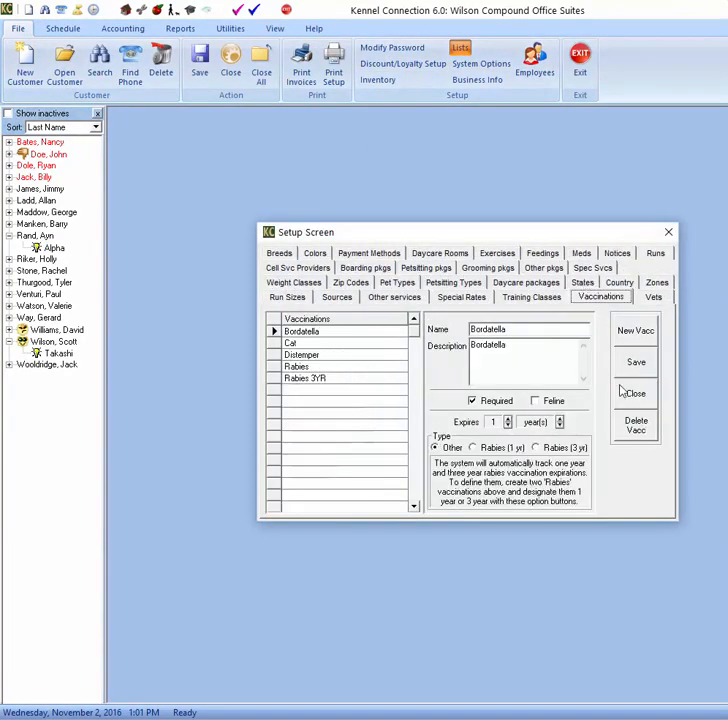
click(669, 233)
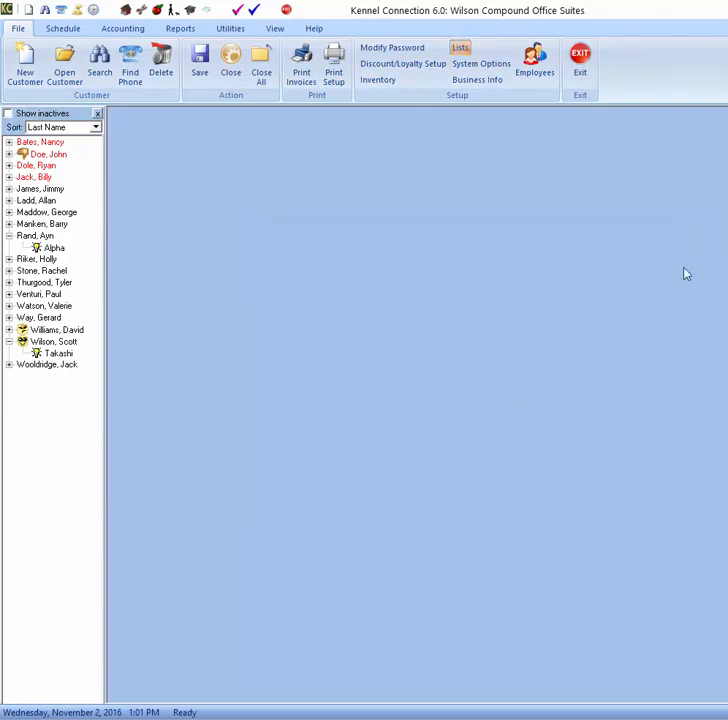
- Open Takashi's pet record, review the recorded vaccination and expiration dates, and close the record
double_click(54, 353)
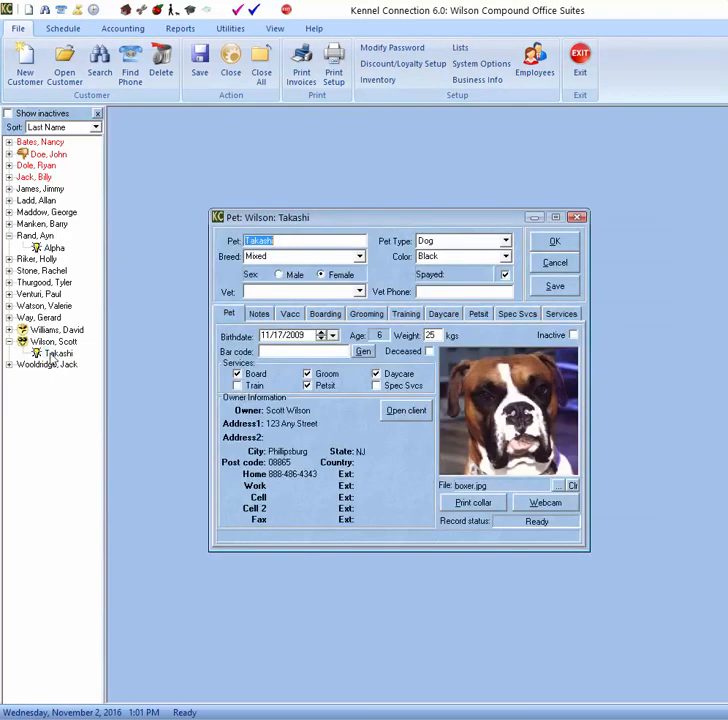
click(292, 315)
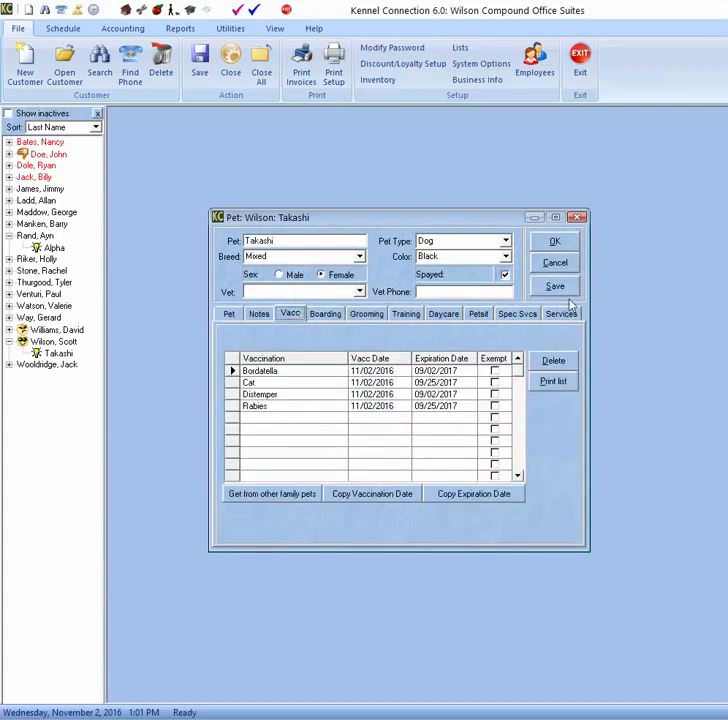
click(556, 243)
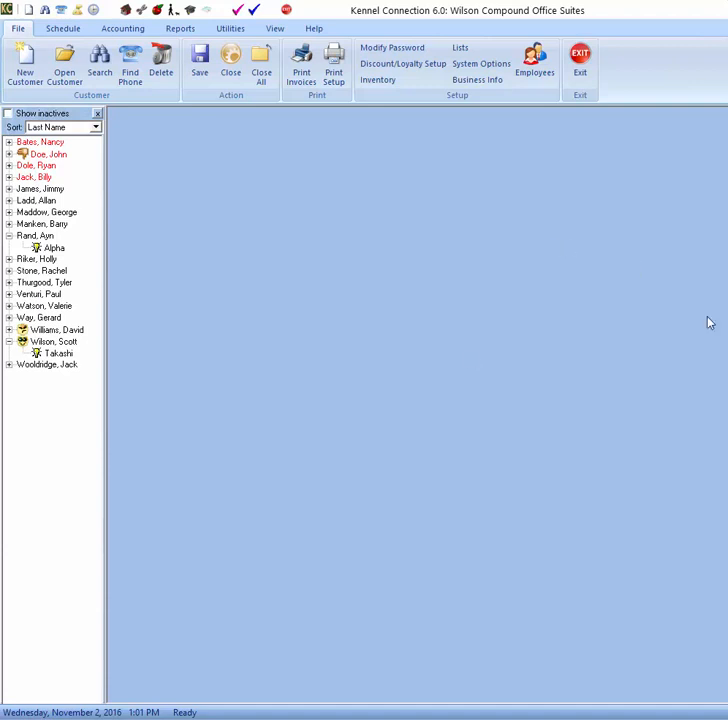
- Open the daycare schedule for November 2, 2016, acknowledging the expired shot warning
click(159, 10)
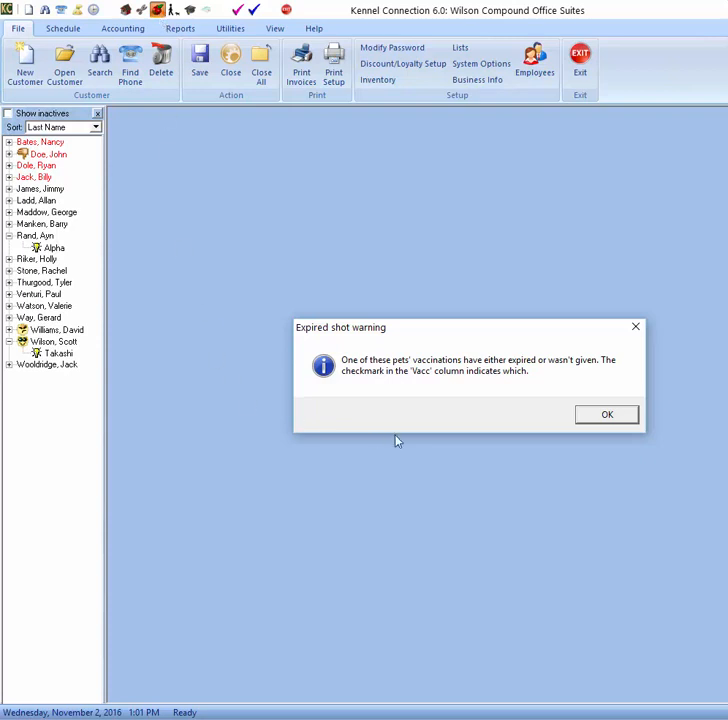
click(597, 422)
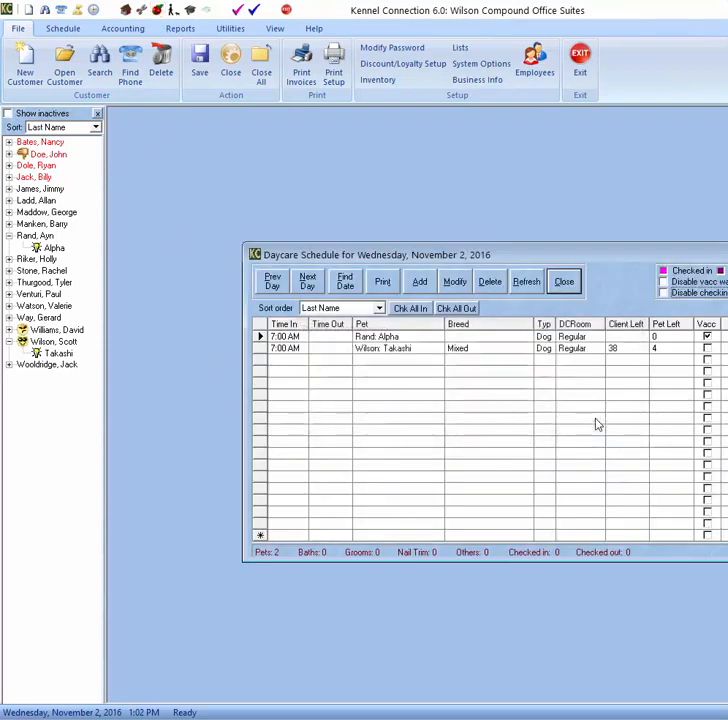
- Review the boarding email options in the business information again, and close both that dialog and the daycare schedule
click(467, 82)
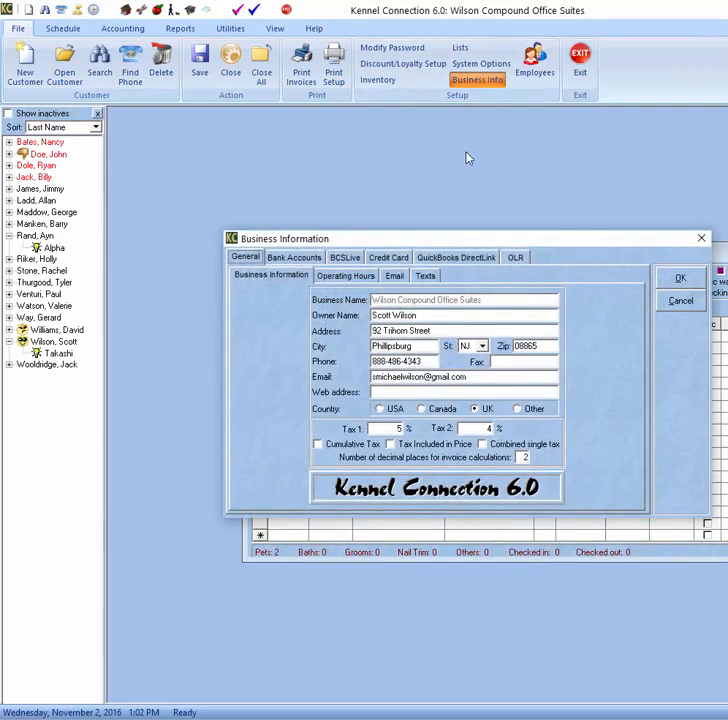
click(394, 278)
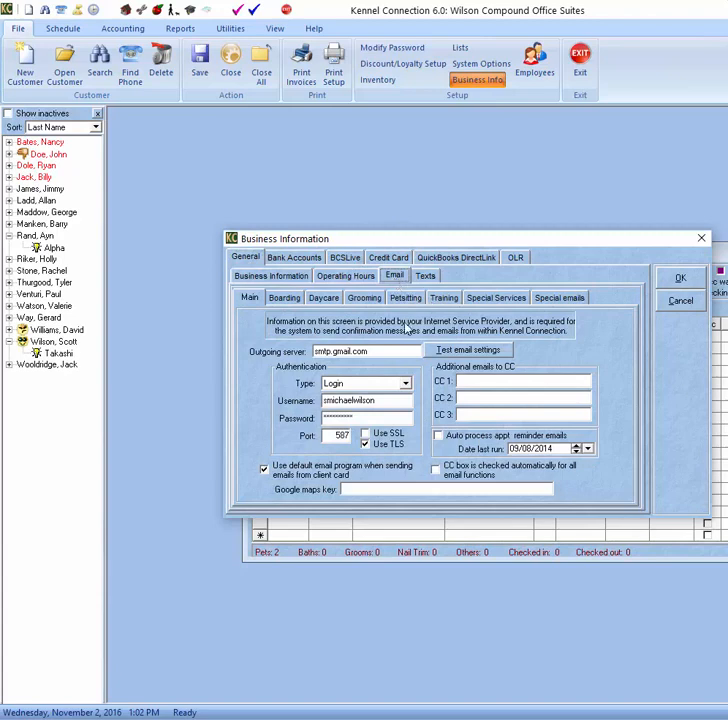
click(286, 298)
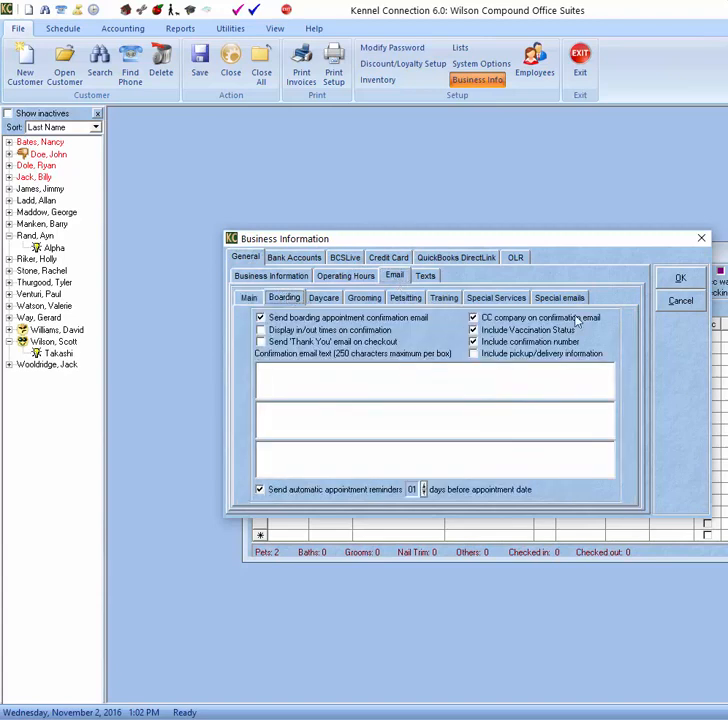
click(678, 285)
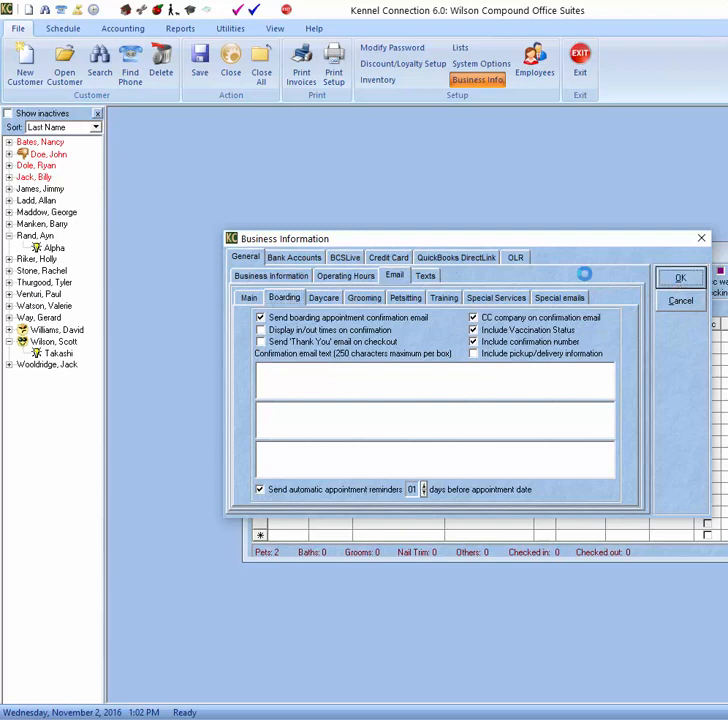
click(565, 284)
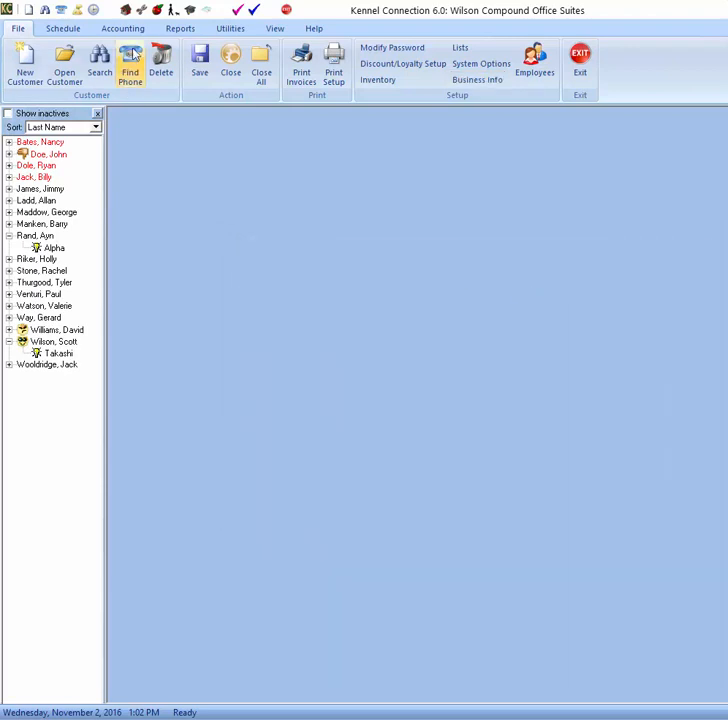
click(174, 30)
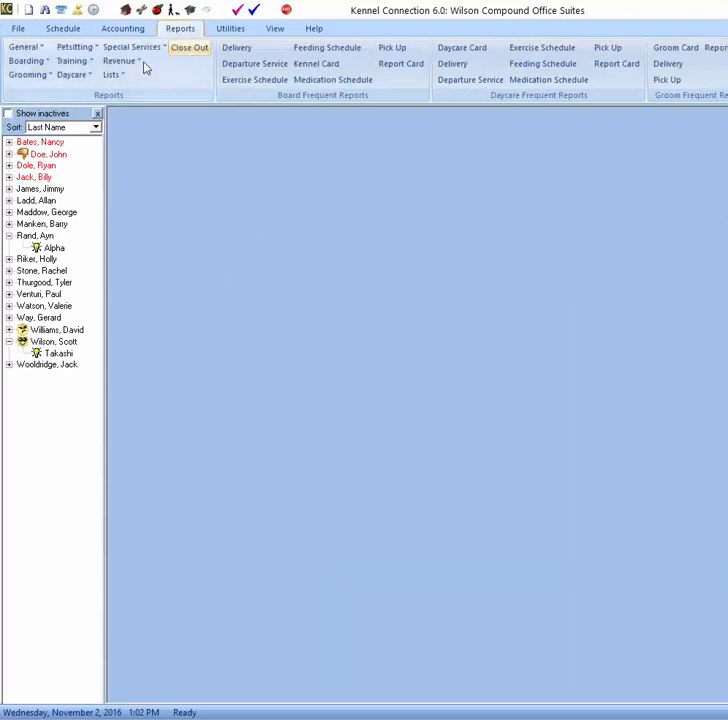
click(115, 77)
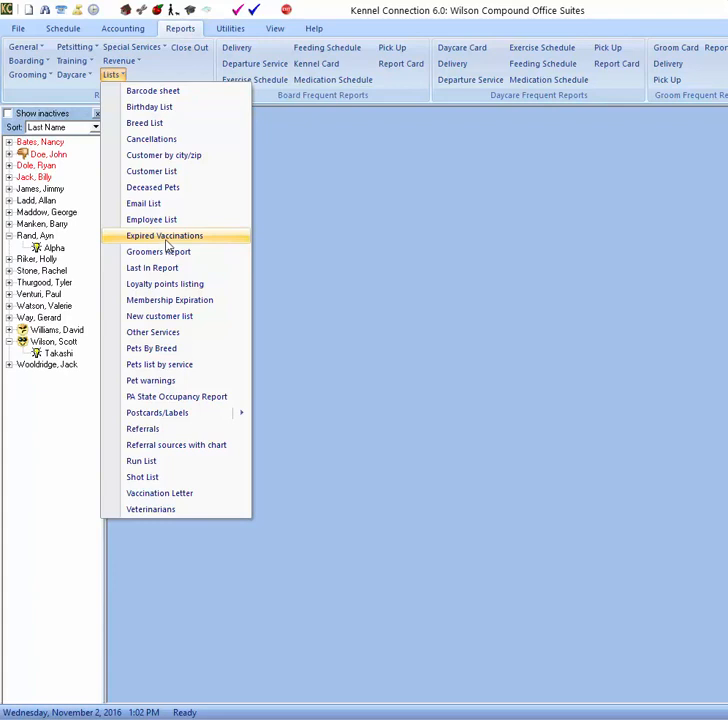
click(306, 218)
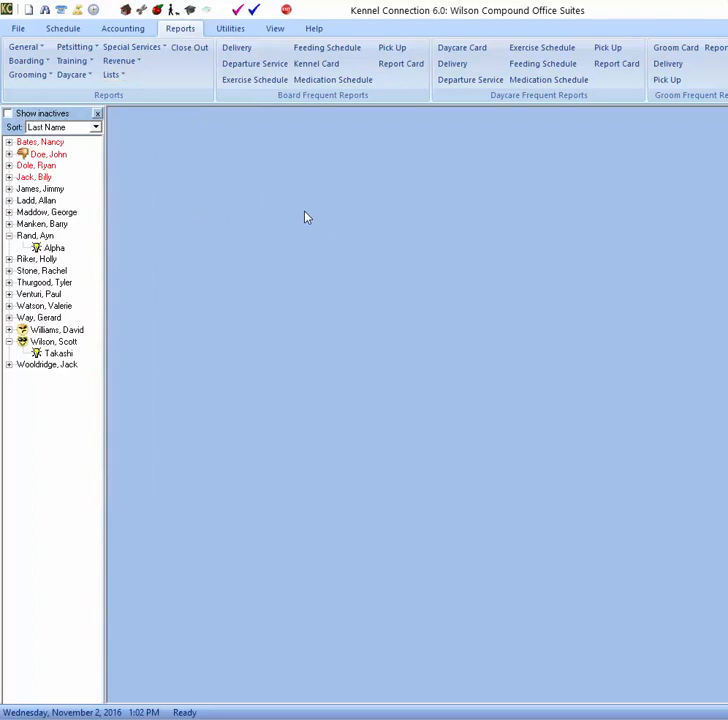